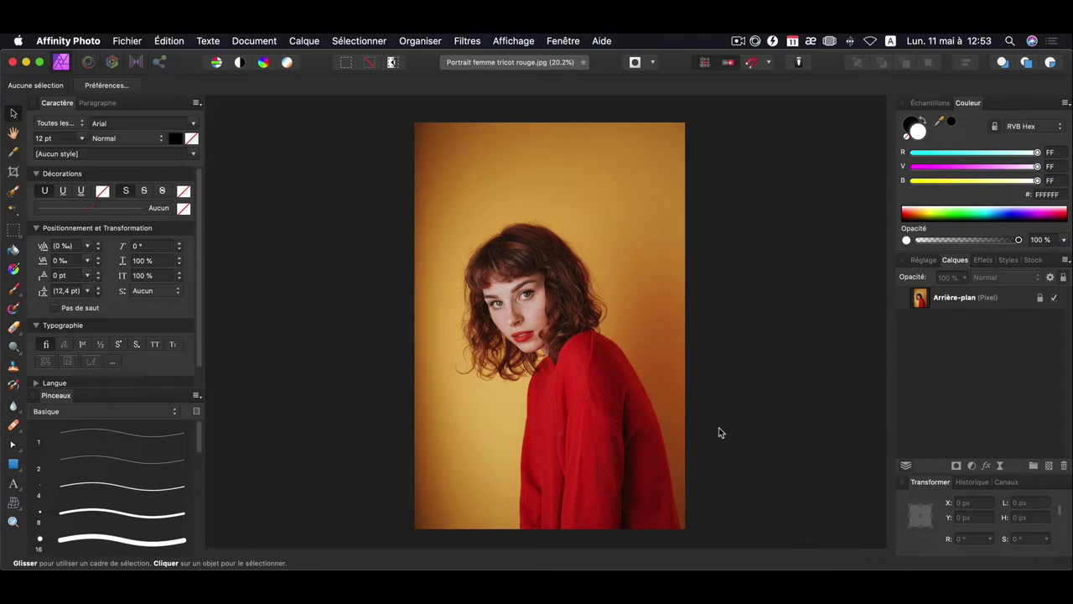
# Step: Choose the rectangular selection tool (Outil Sélection rectangulaire)
pyautogui.click(14, 233)
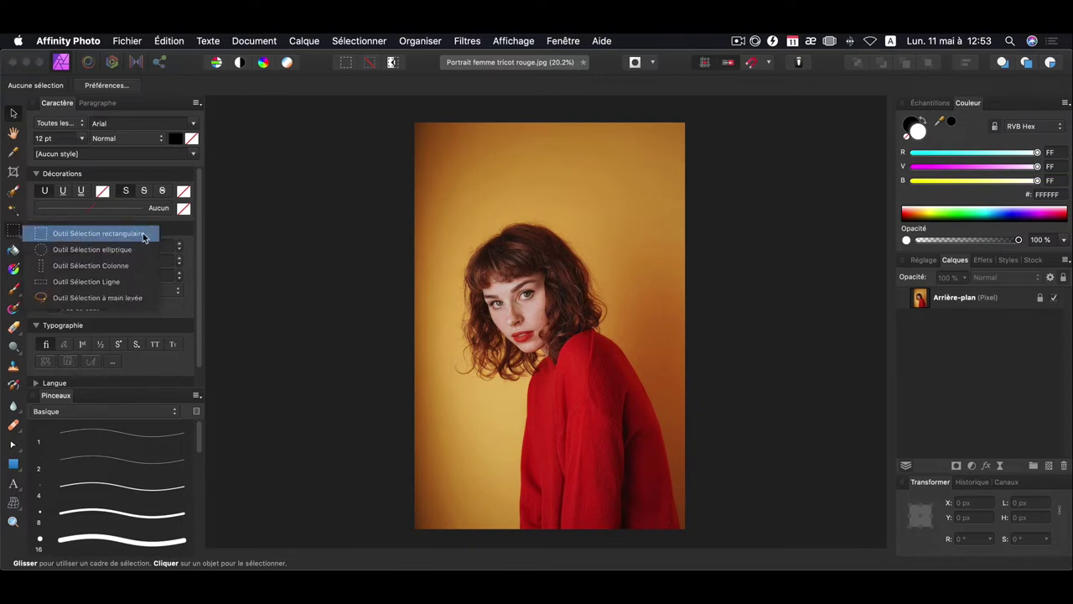
pyautogui.click(130, 238)
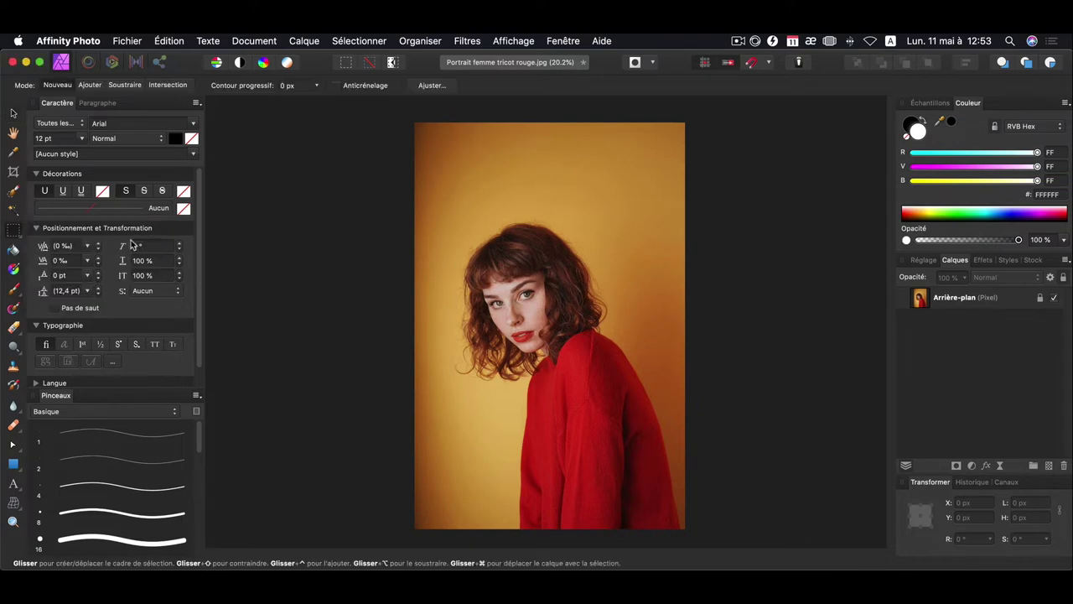
# Step: Copy a rectangular patch of the red sweater from Arrière-plan onto a new layer
pyautogui.click(977, 302)
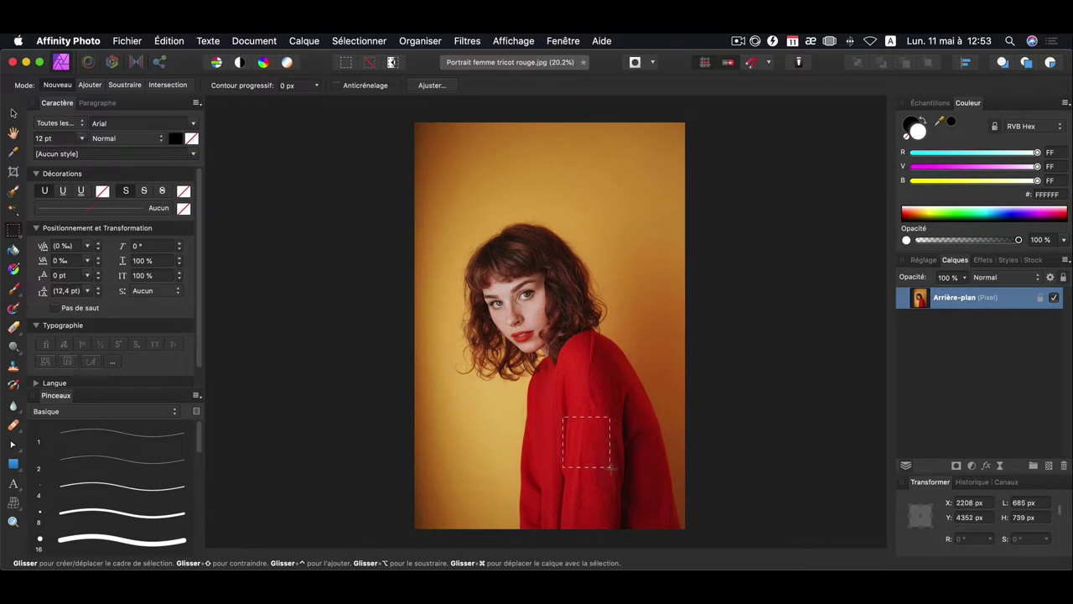
pyautogui.moveTo(563, 417); pyautogui.dragTo(619, 481)
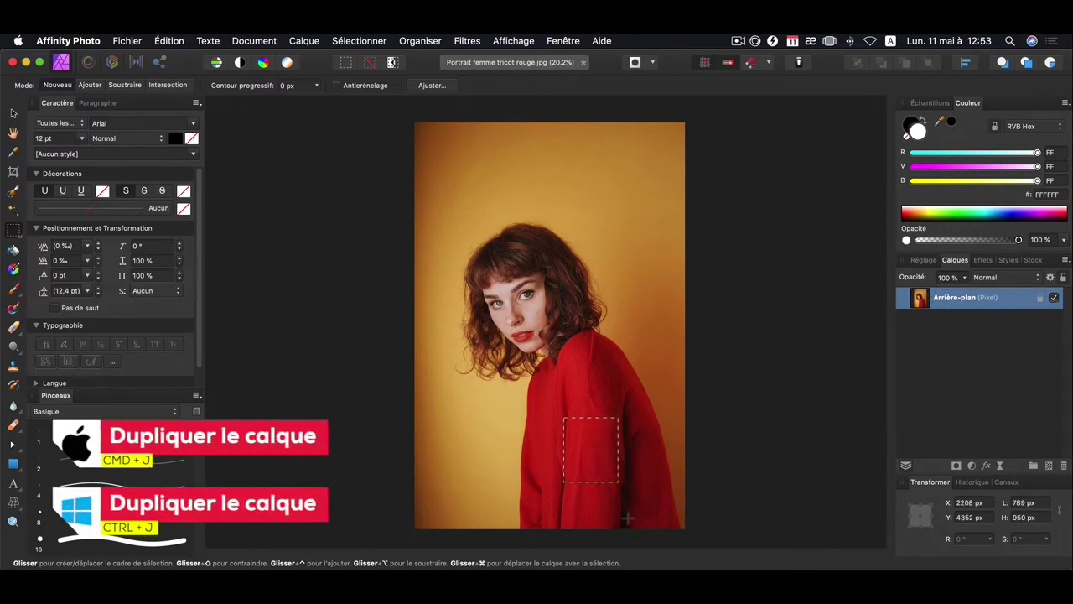
pyautogui.press('super+j')
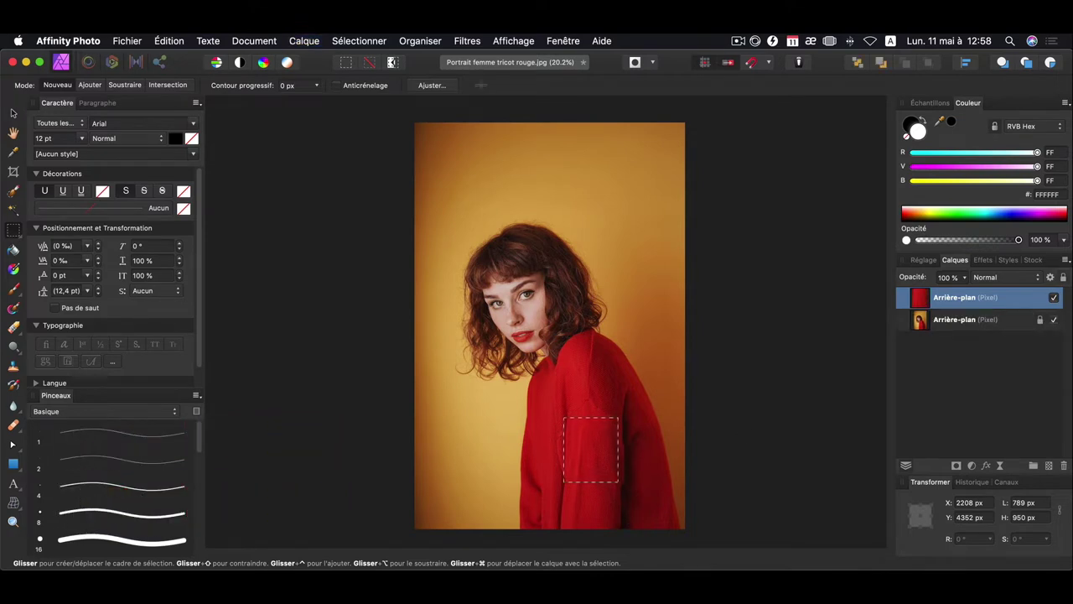
pyautogui.click(467, 42)
pyautogui.moveTo(471, 78)
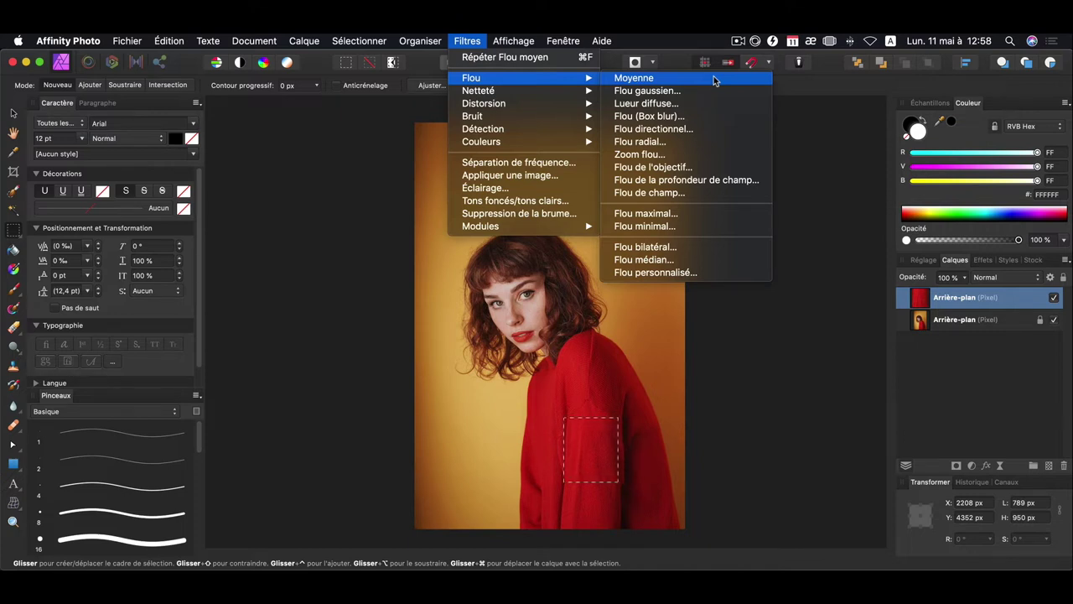
# Step: Average-blur the sweater patch into a flat red swatch and move it up beside her head
pyautogui.click(713, 78)
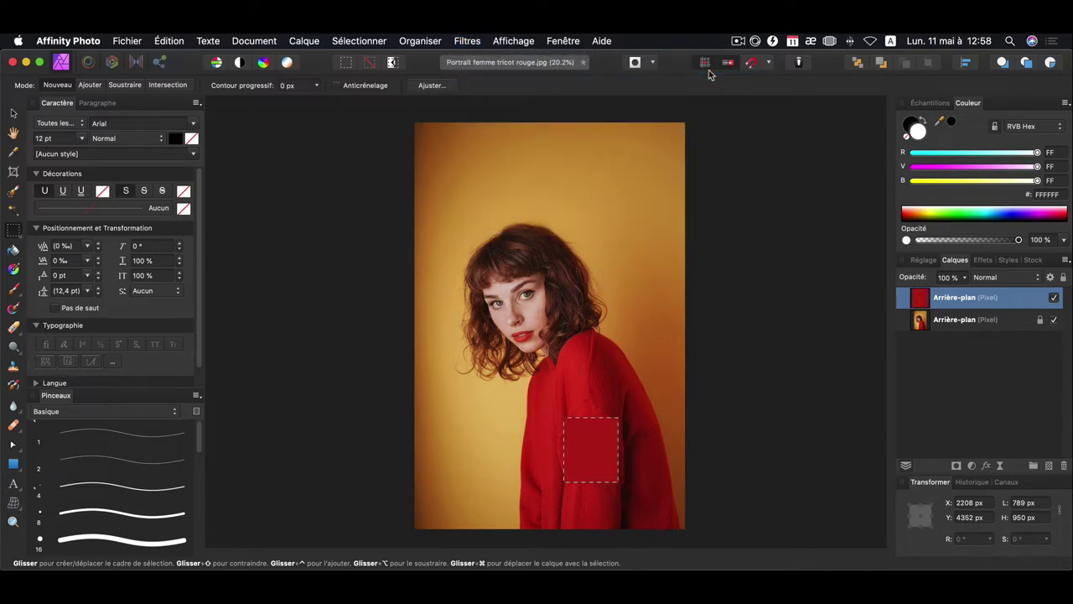
pyautogui.press('super+d')
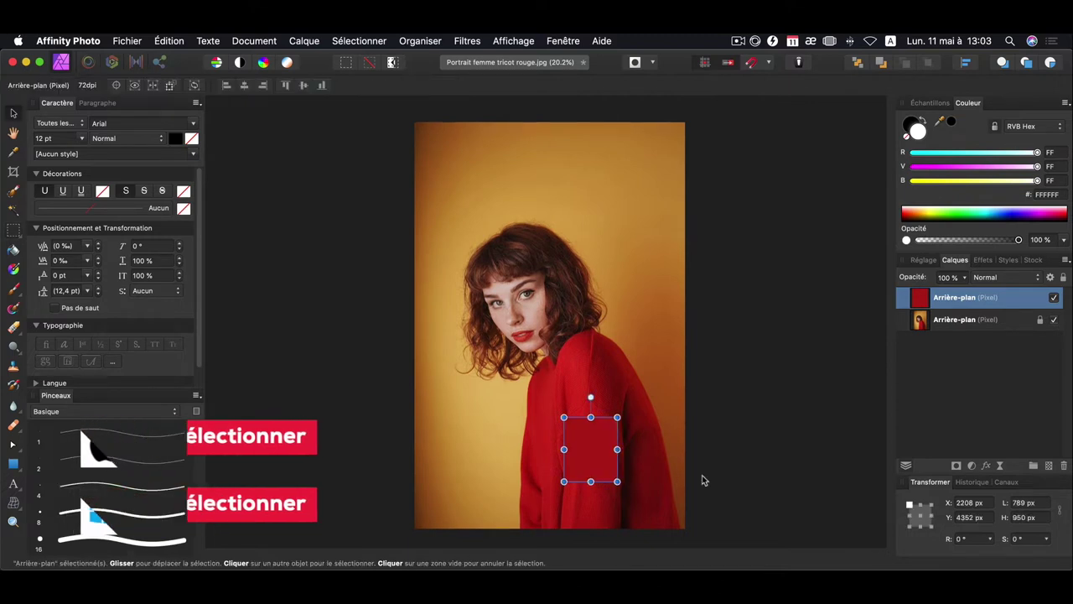
pyautogui.press('v')
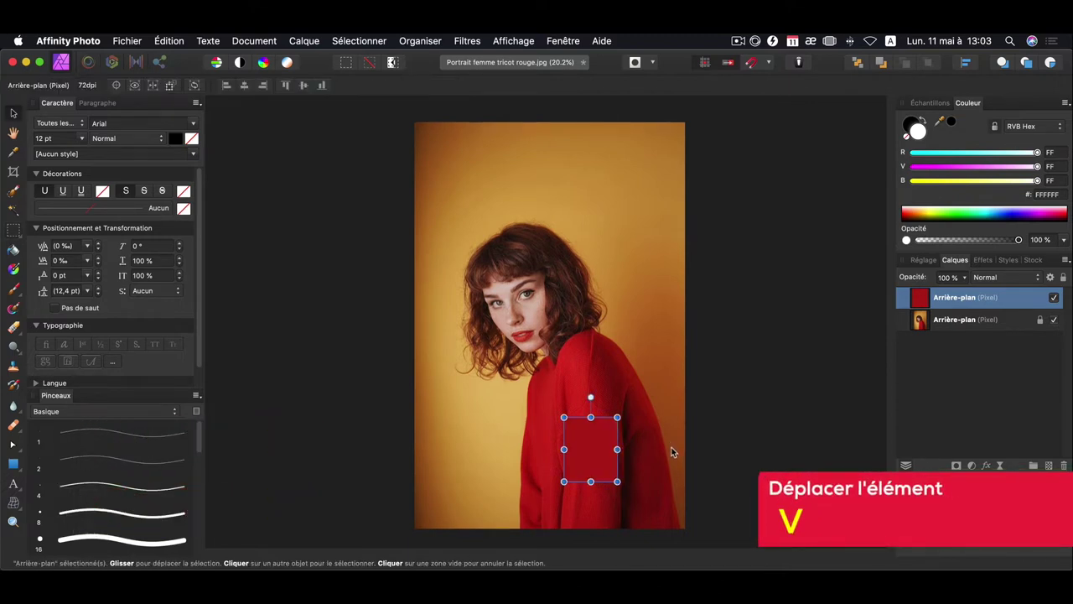
pyautogui.moveTo(593, 445)
pyautogui.mouseDown()
pyautogui.moveTo(619, 204)
pyautogui.moveTo(614, 235)
pyautogui.moveTo(655, 233)
pyautogui.mouseUp()
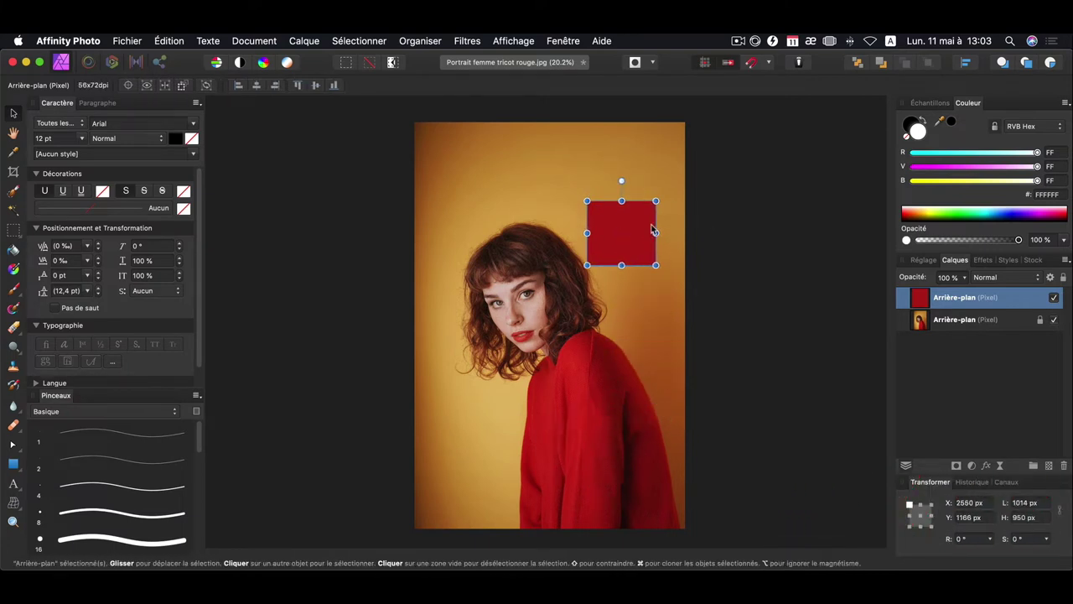
# Step: Draw a rectangle near the top of the image filled pale pink FFB5BE
pyautogui.click(15, 465)
pyautogui.click(154, 272)
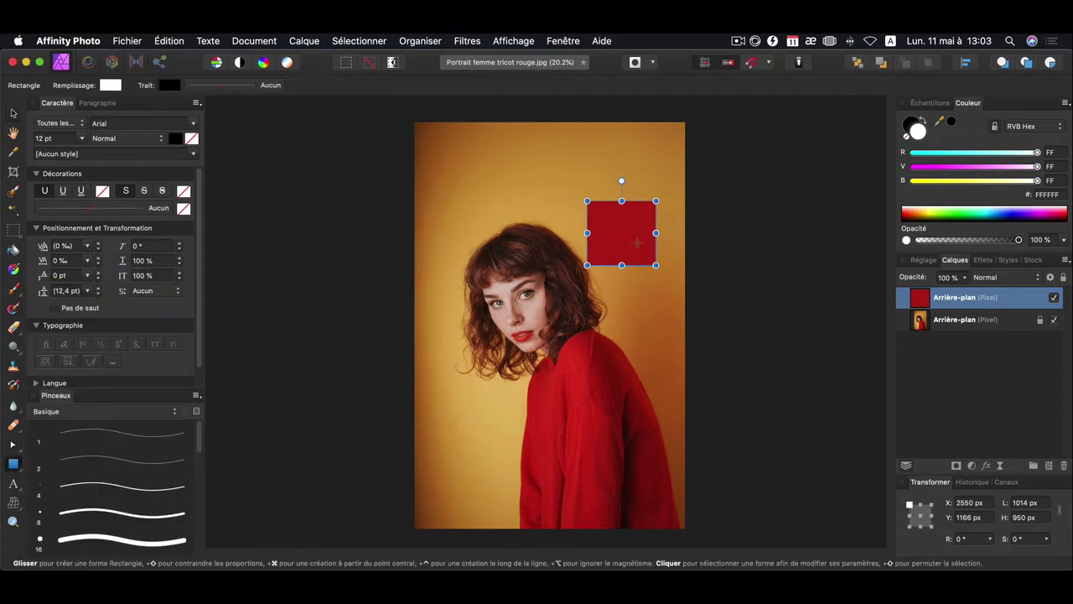
pyautogui.moveTo(582, 139); pyautogui.dragTo(661, 192)
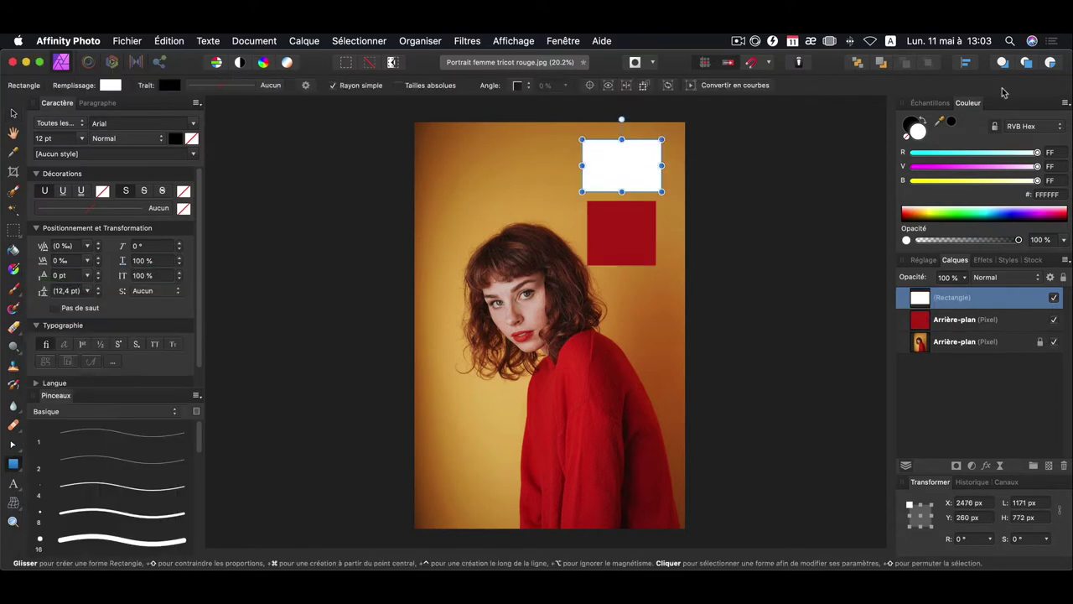
pyautogui.moveTo(1036, 166)
pyautogui.mouseDown()
pyautogui.moveTo(1000, 166)
pyautogui.moveTo(1005, 180)
pyautogui.mouseUp()
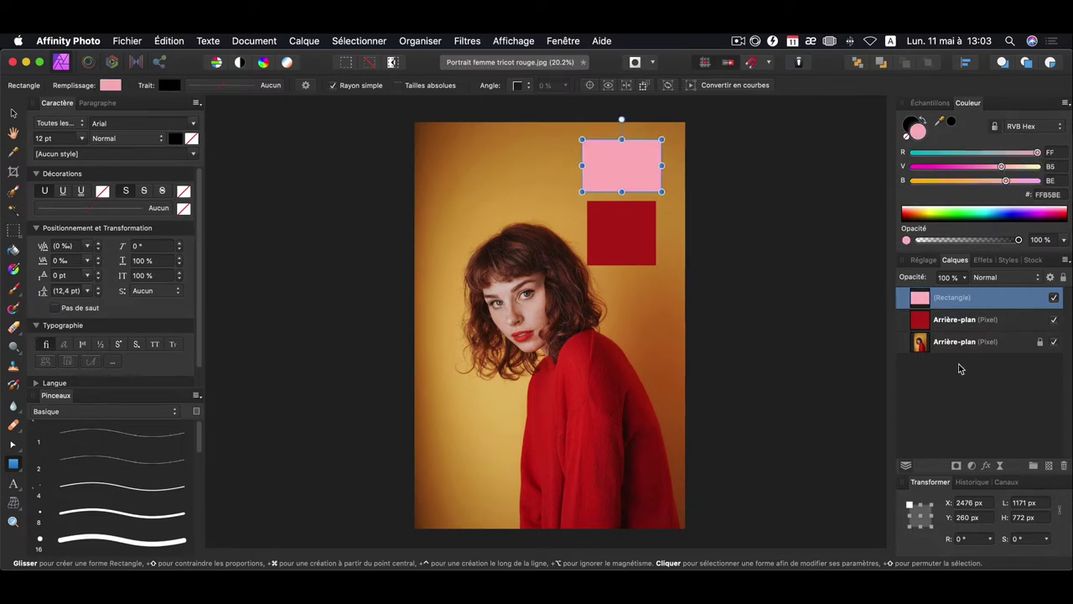
# Step: Duplicate the pink rectangle, fit it over the red swatch, and nest it inside the swatch layer
pyautogui.press('super+j')
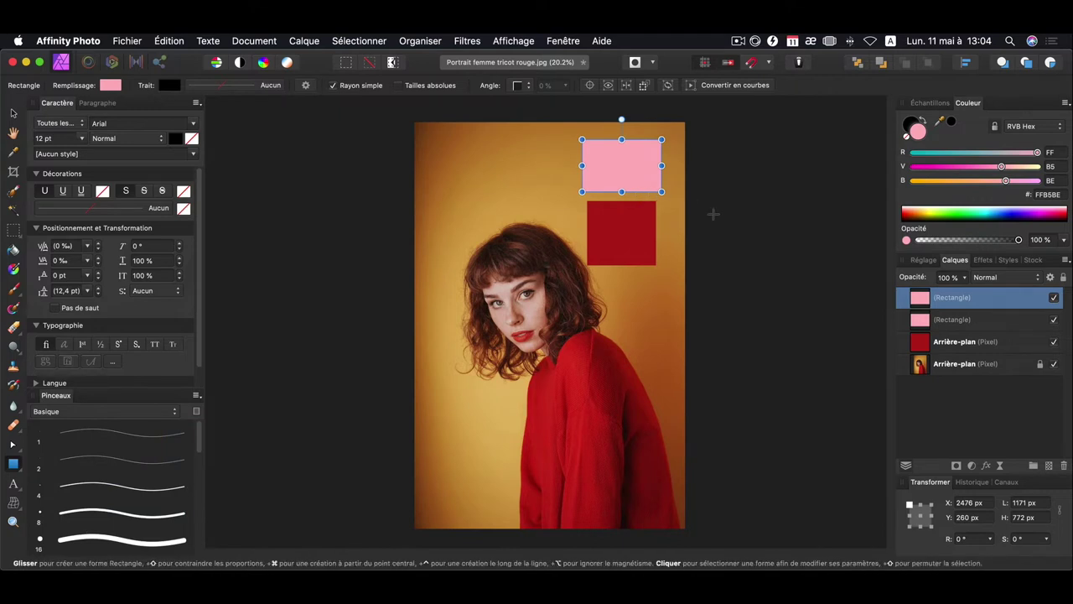
pyautogui.press('v')
pyautogui.moveTo(637, 162); pyautogui.dragTo(636, 209)
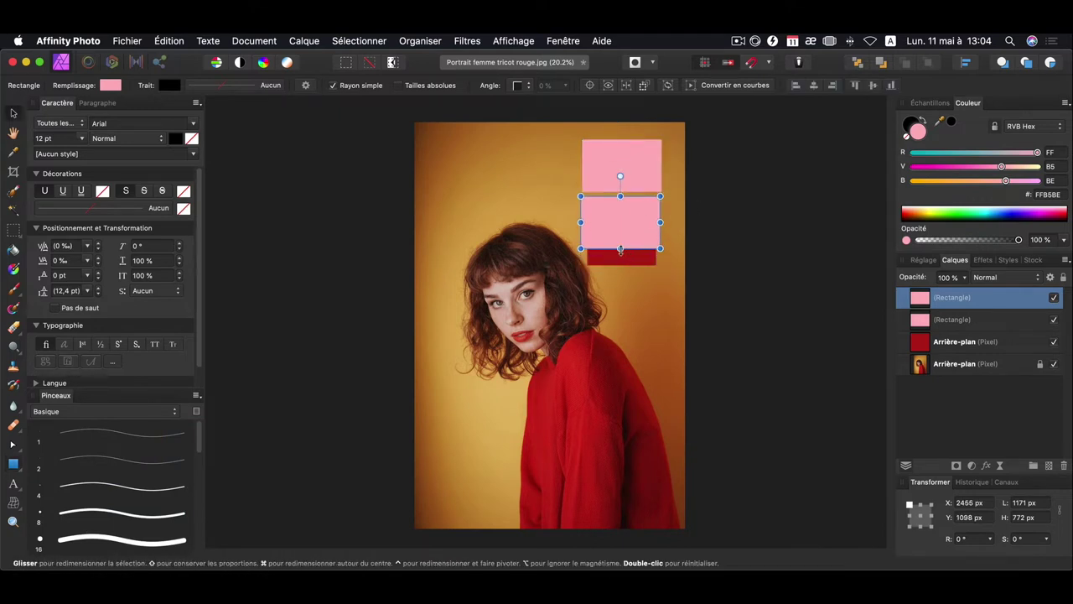
pyautogui.moveTo(620, 248)
pyautogui.mouseDown()
pyautogui.moveTo(620, 266)
pyautogui.moveTo(641, 231)
pyautogui.mouseUp()
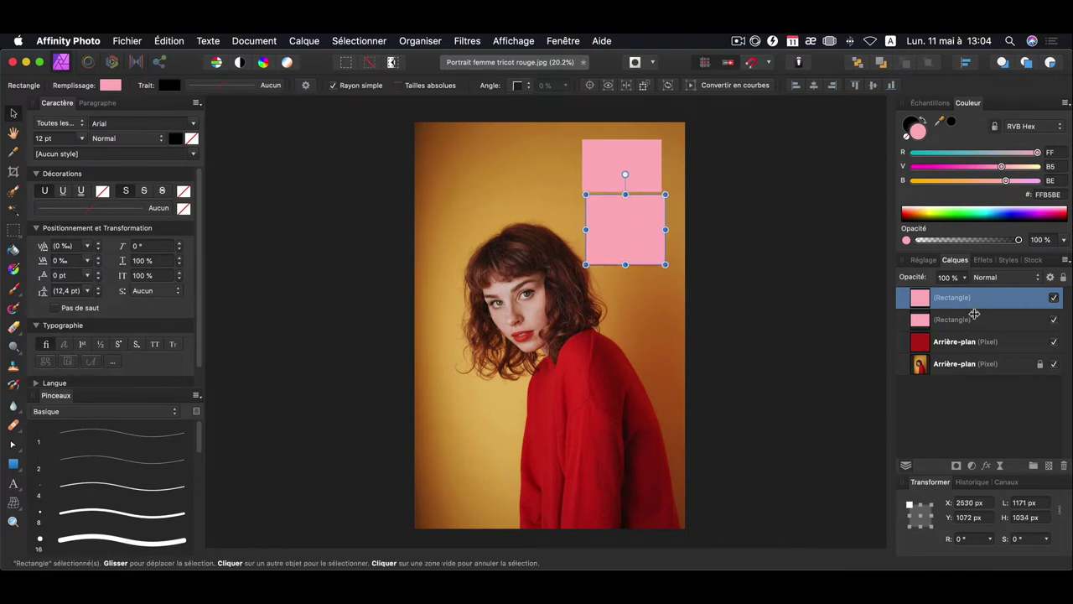
pyautogui.moveTo(972, 296); pyautogui.dragTo(956, 342)
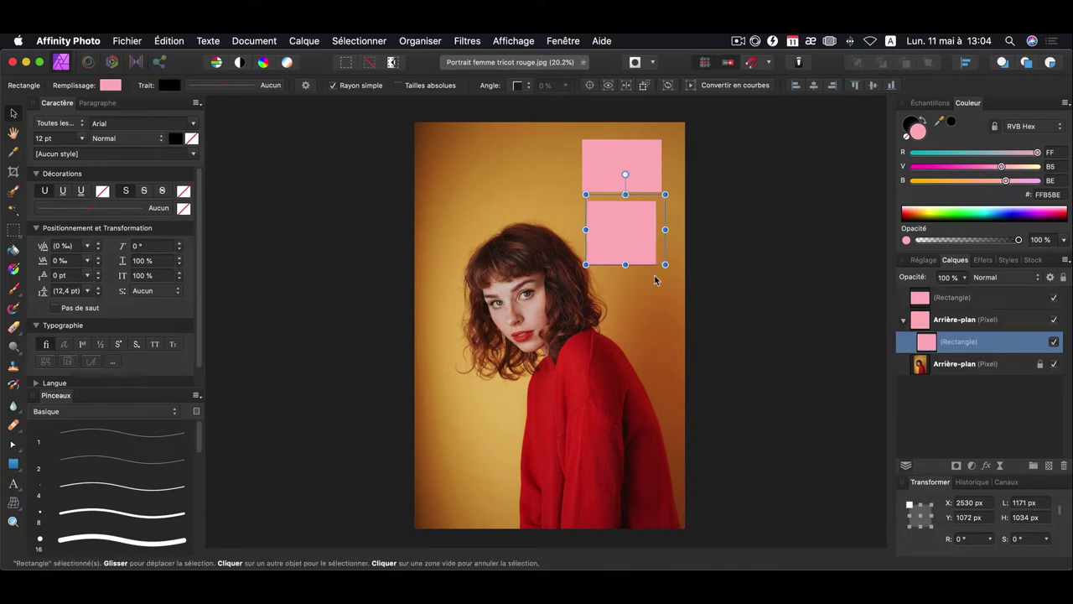
pyautogui.moveTo(625, 195); pyautogui.dragTo(618, 230)
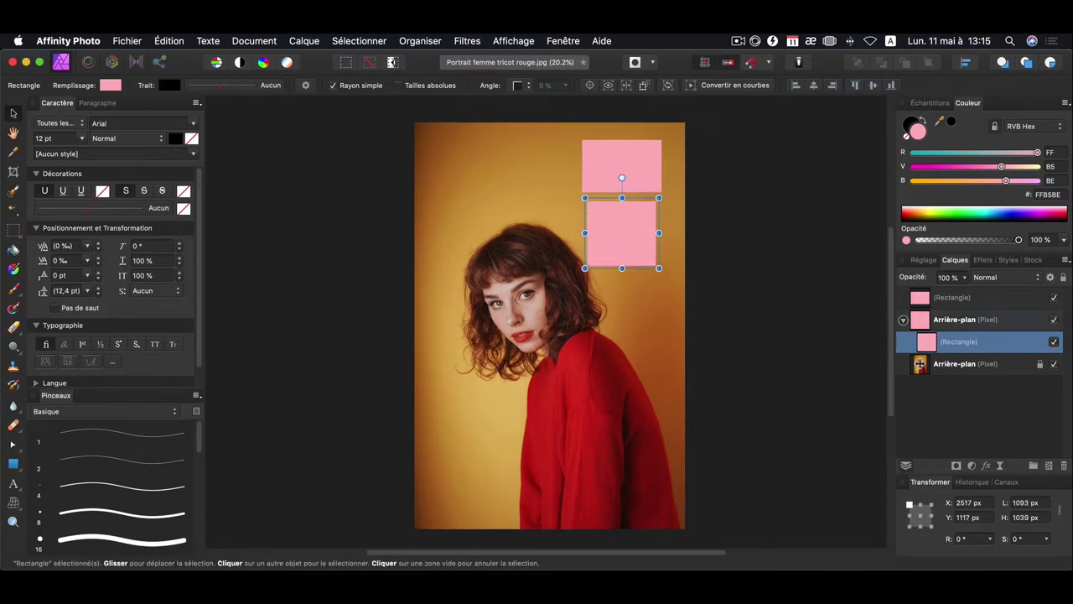
# Step: Add a Levels adjustment inside the swatch layer with white level lowered to 70%
pyautogui.click(972, 466)
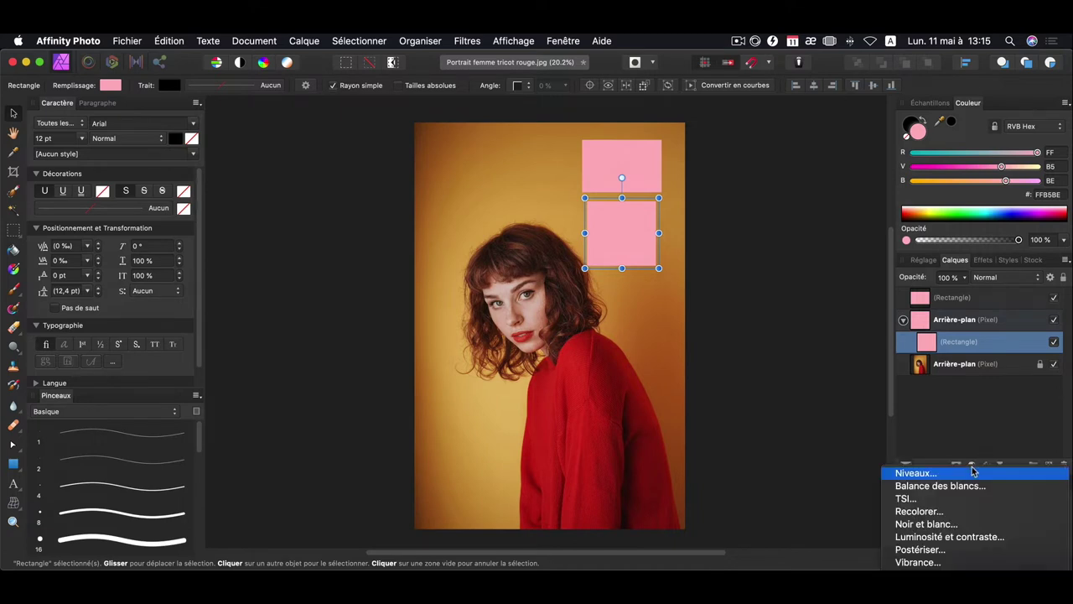
pyautogui.click(976, 472)
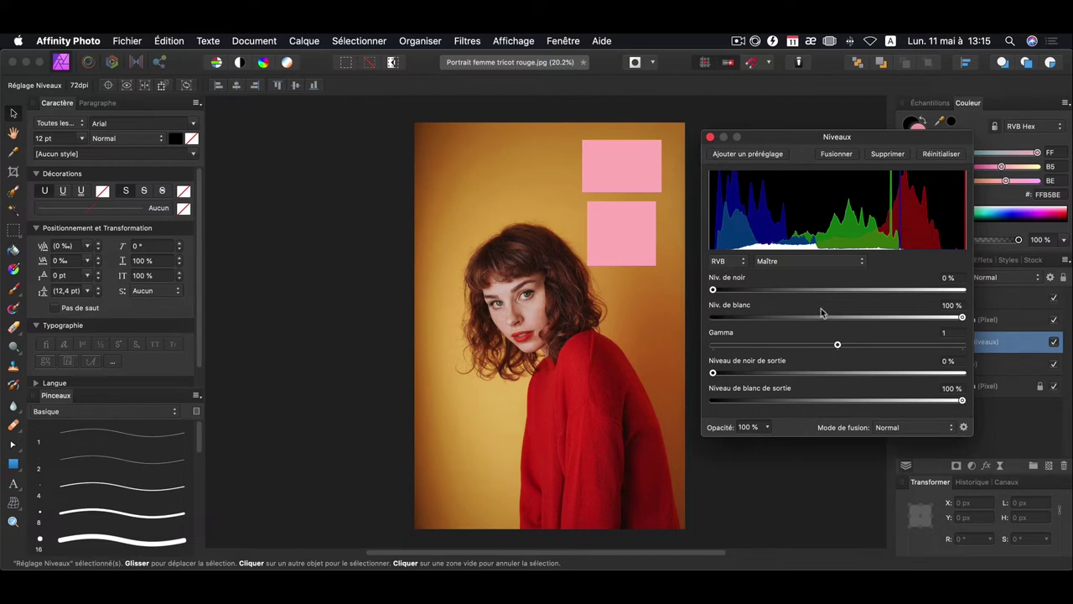
pyautogui.moveTo(961, 318); pyautogui.dragTo(890, 327)
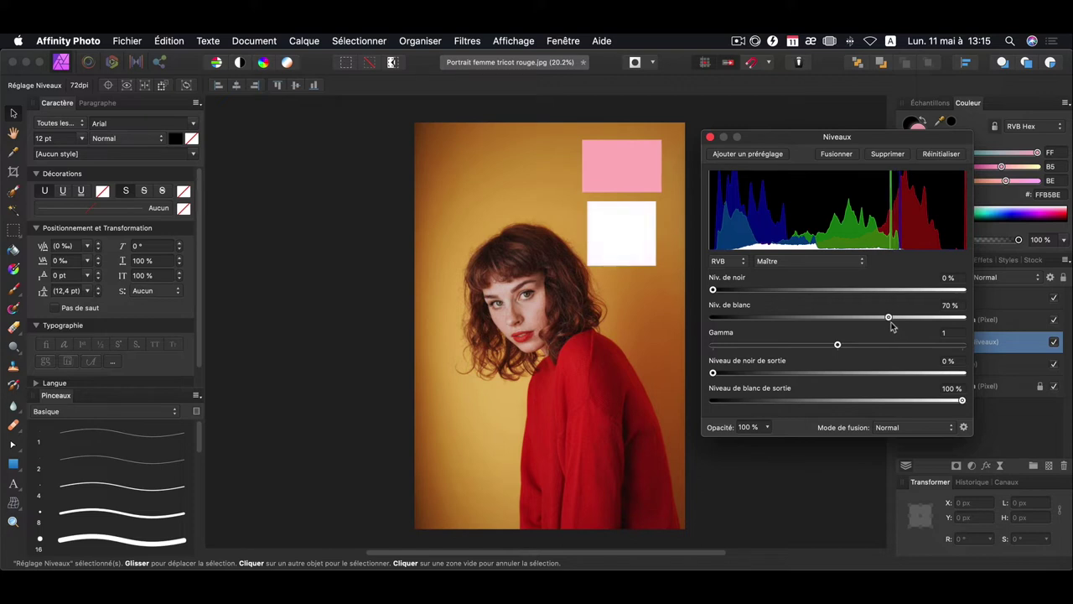
pyautogui.click(711, 136)
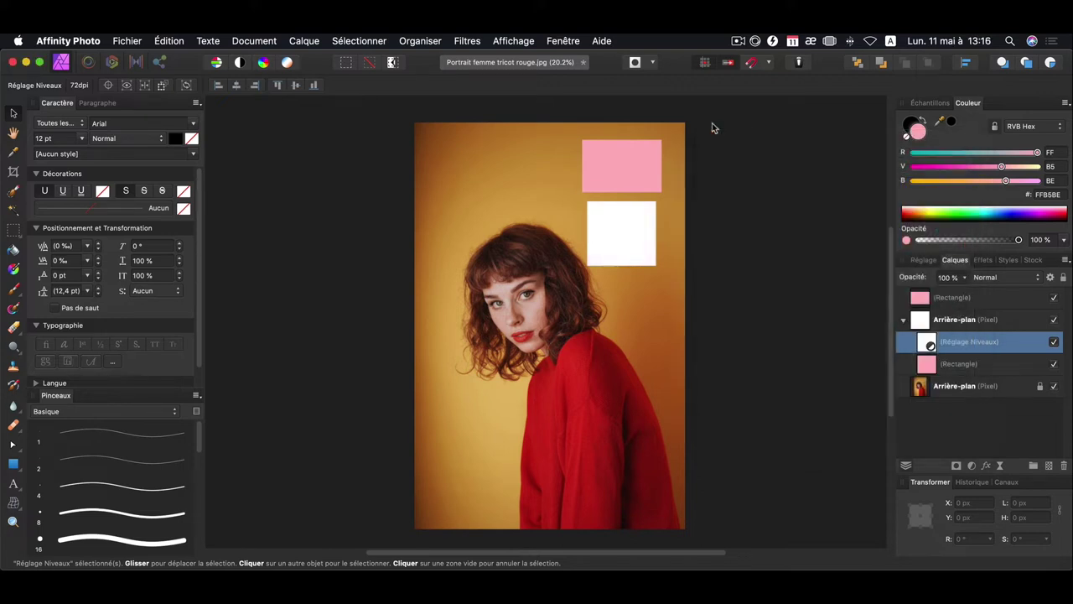
# Step: Set the pink rectangle layer's blend mode to Couleur
pyautogui.click(985, 364)
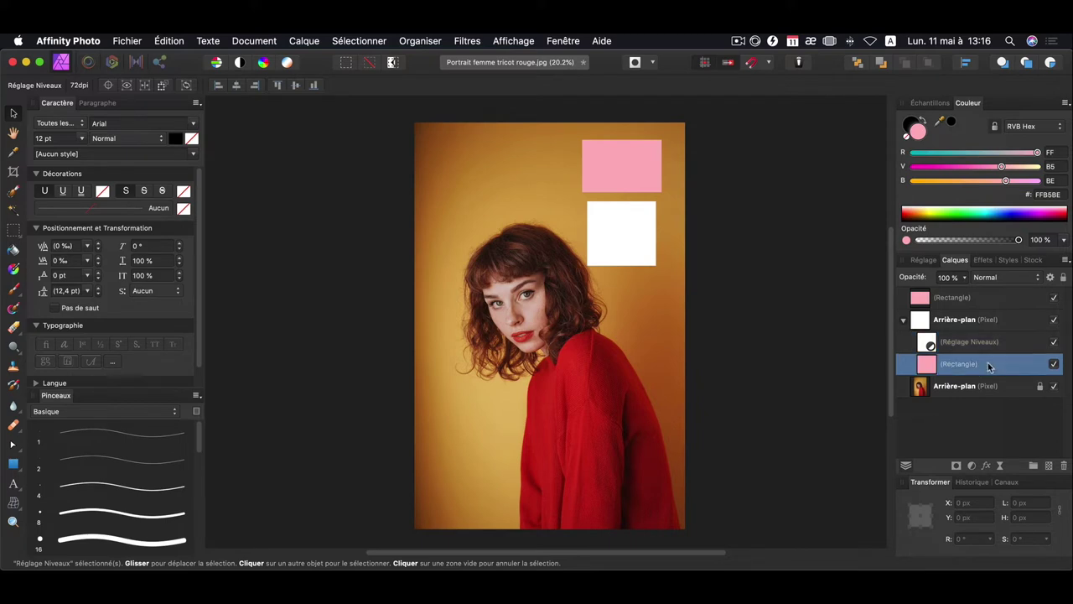
pyautogui.click(1008, 279)
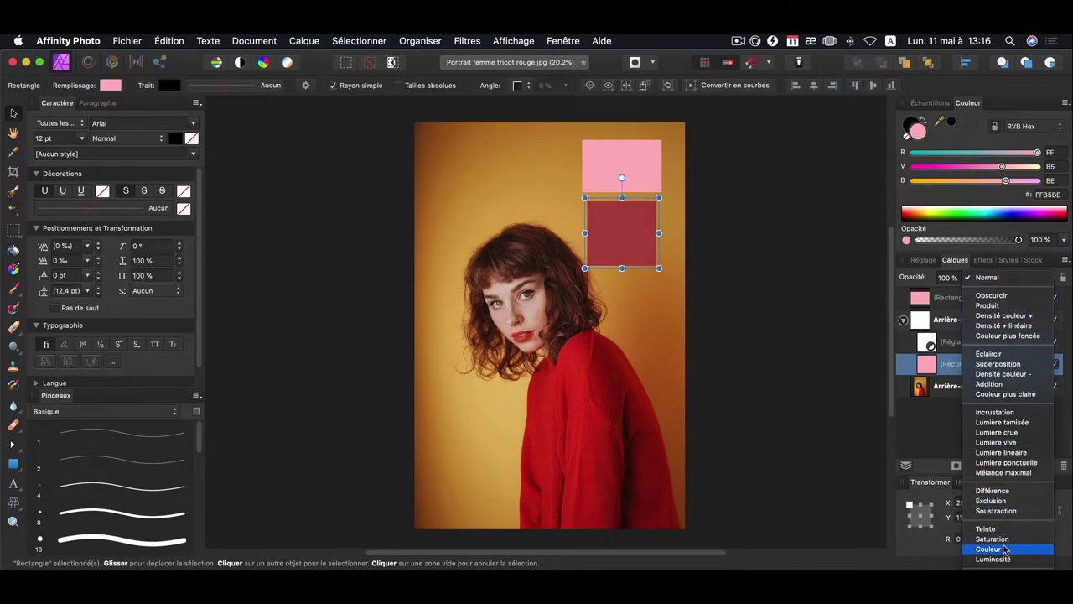
pyautogui.click(1004, 550)
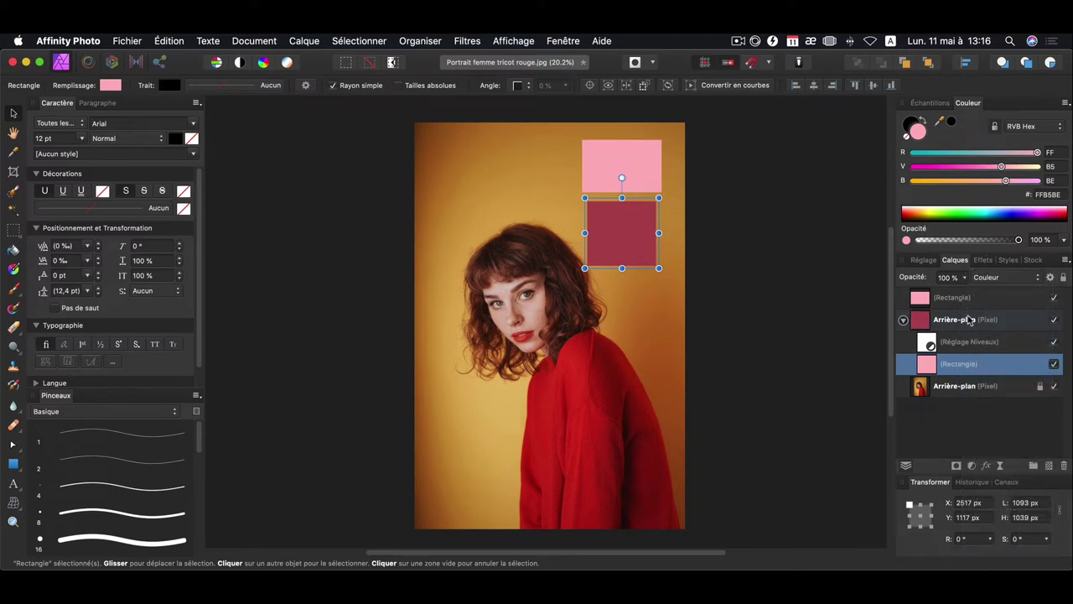
# Step: Group the rectangle with the Levels adjustment and move the group to the top of the layers
pyautogui.keyDown('shift'); pyautogui.click(985, 346); pyautogui.keyUp('shift')
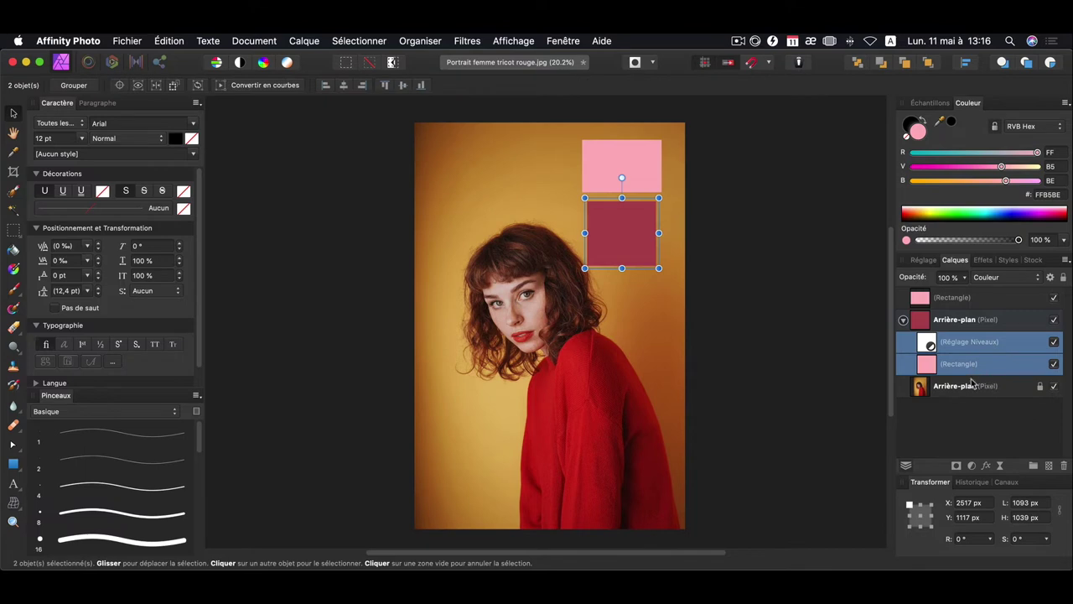
pyautogui.hotkey('ctrl', 'g')
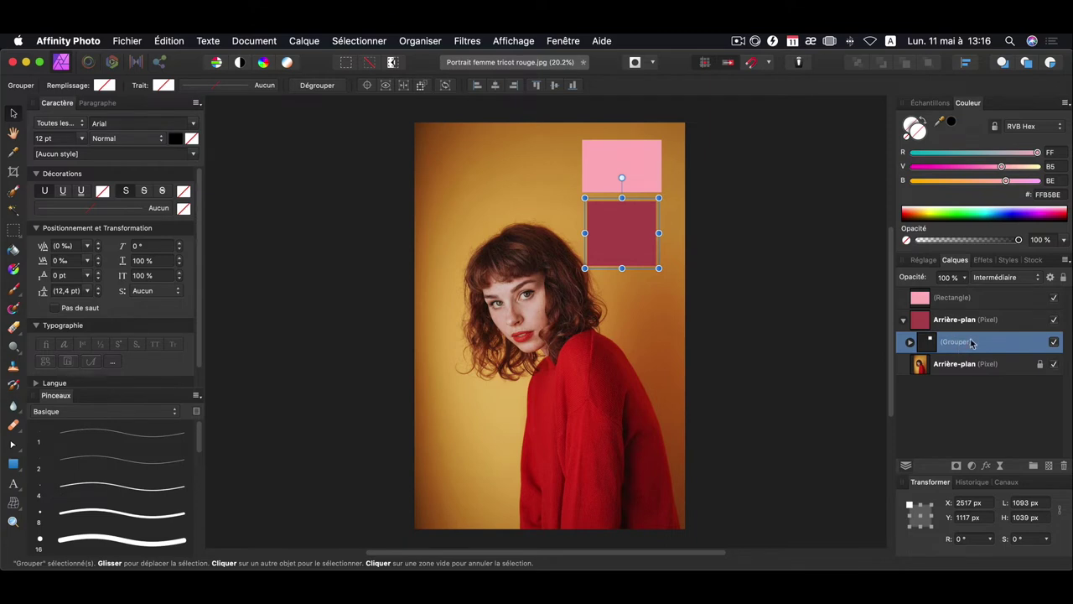
pyautogui.moveTo(971, 342); pyautogui.dragTo(958, 297)
pyautogui.doubleClick(951, 299)
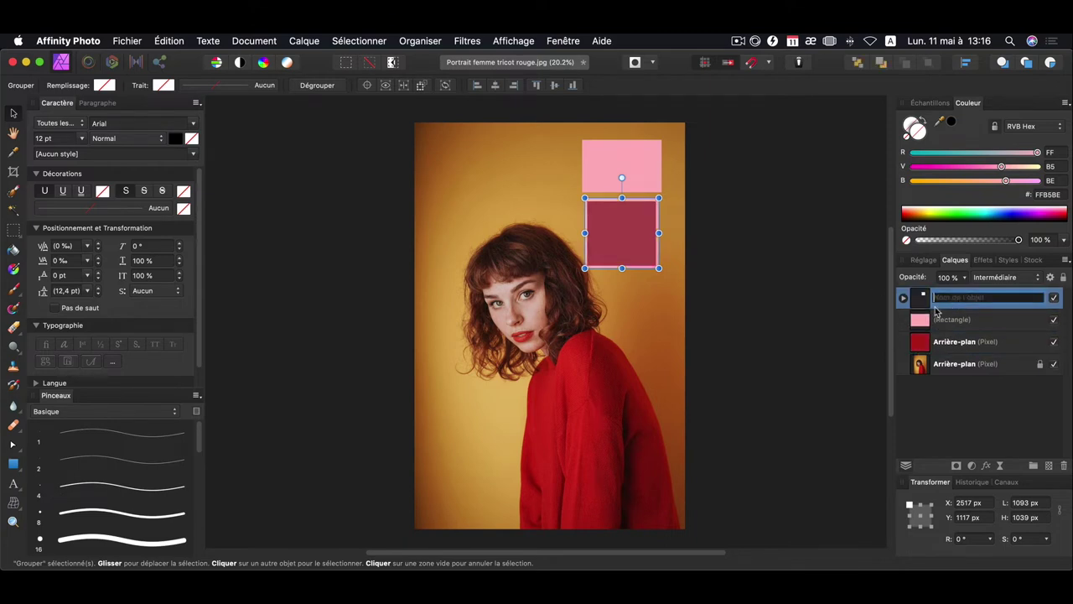
# Step: Name the group 'Couleur tricot' and delete the spare rectangle and red pixel layers
pyautogui.write('Couleur trico')
pyautogui.write('t')
pyautogui.press('Return')
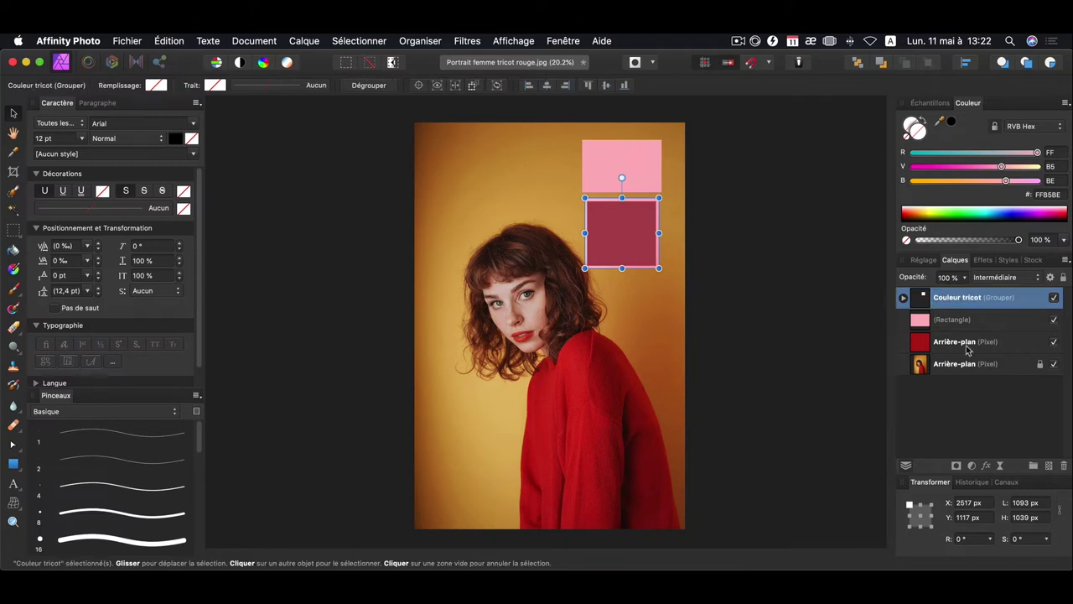
pyautogui.click(972, 323)
pyautogui.keyDown('shift'); pyautogui.click(973, 344); pyautogui.keyUp('shift')
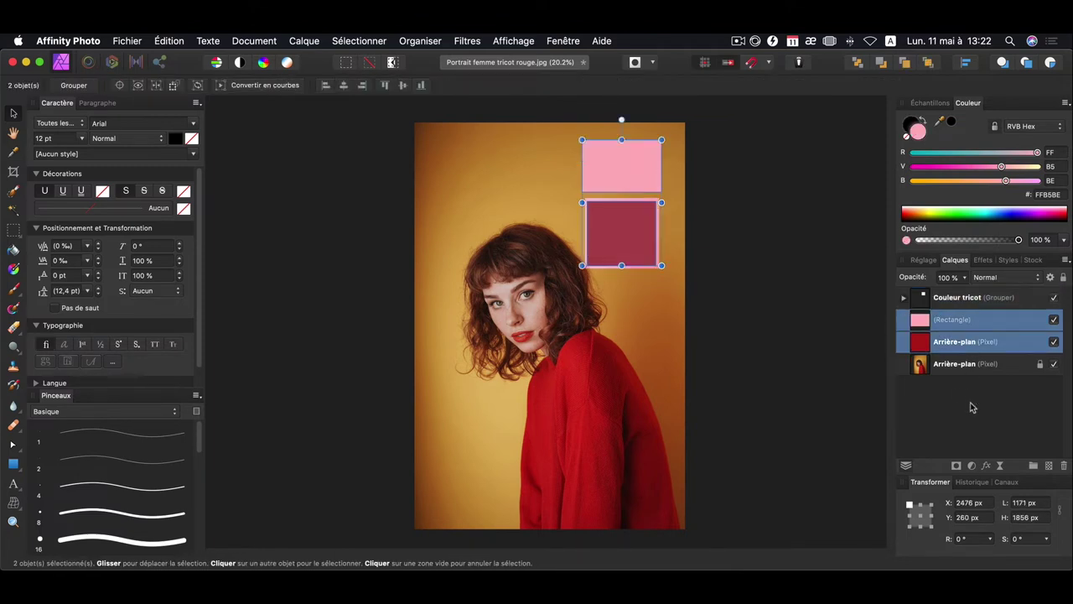
pyautogui.press('BackSpace')
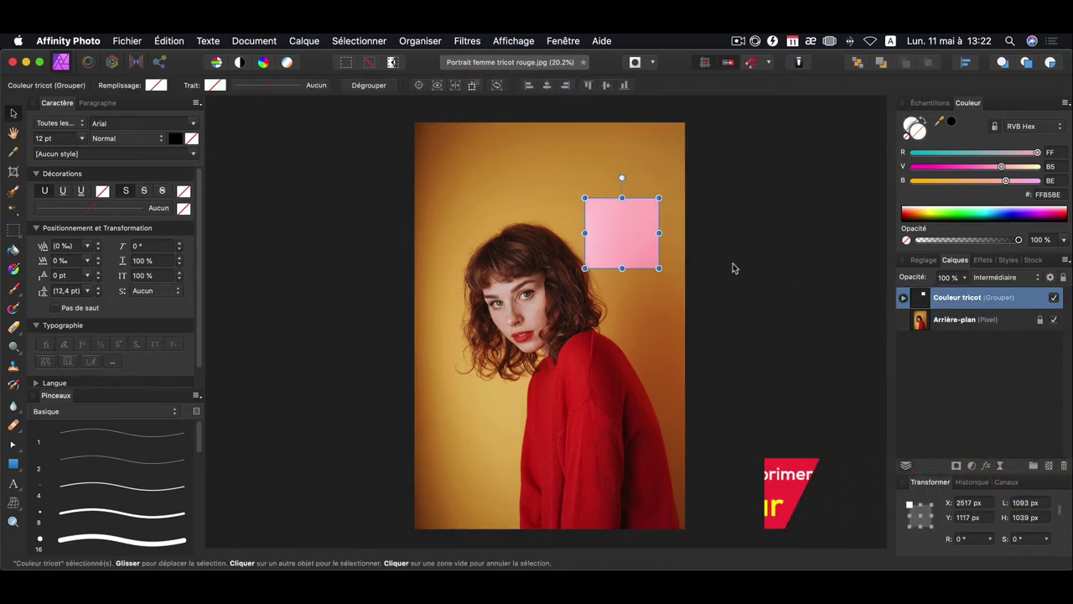
# Step: Move and resize the Couleur tricot group to cover the sweater down to the photo's bottom
pyautogui.moveTo(623, 230)
pyautogui.mouseDown()
pyautogui.moveTo(545, 392)
pyautogui.moveTo(560, 352)
pyautogui.mouseUp()
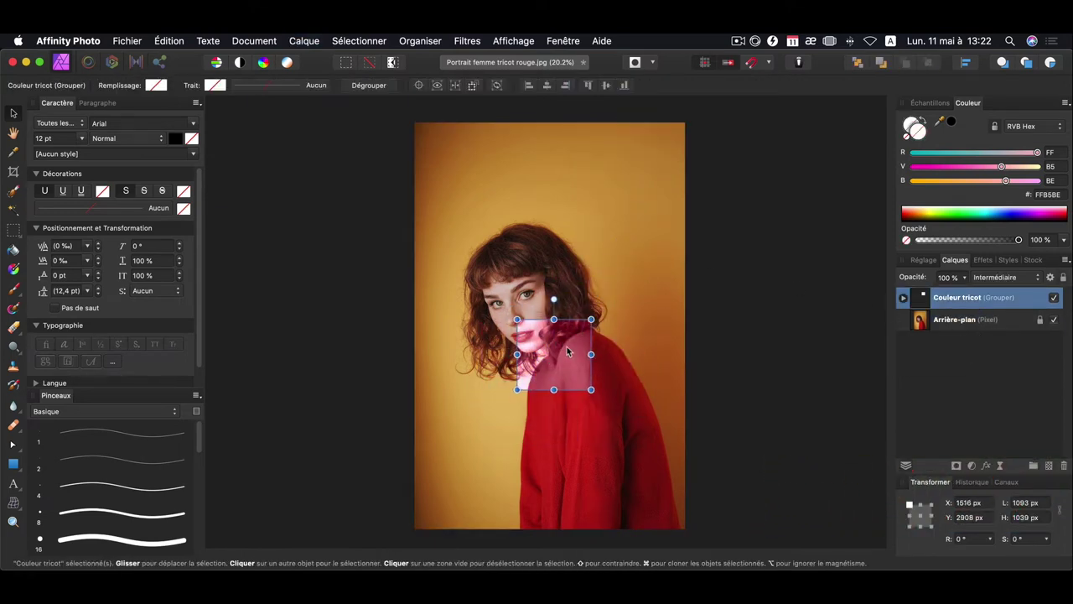
pyautogui.moveTo(594, 390); pyautogui.dragTo(698, 489)
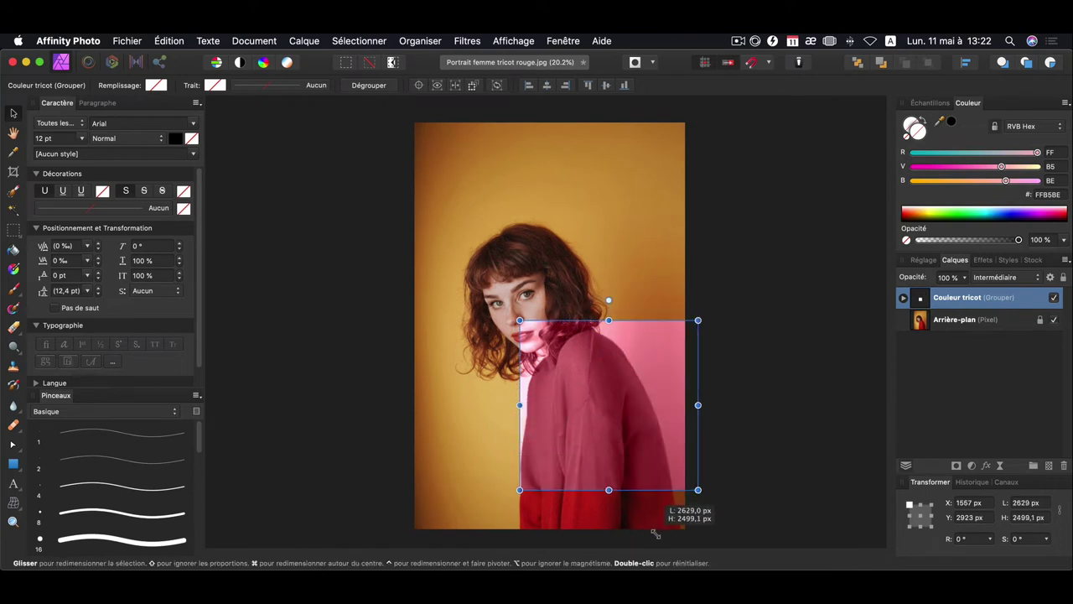
pyautogui.moveTo(698, 405); pyautogui.dragTo(675, 405)
pyautogui.moveTo(598, 488); pyautogui.dragTo(597, 534)
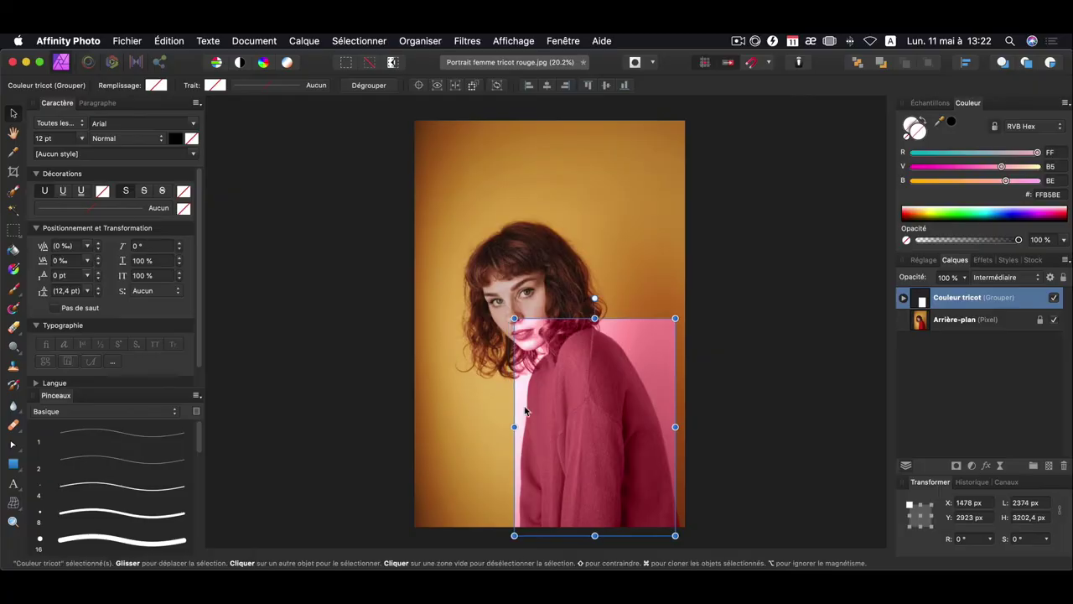
# Step: Widen the group, recolour its rectangle to light blue #99BDE6, then collapse and hide the group
pyautogui.moveTo(675, 421); pyautogui.dragTo(682, 422)
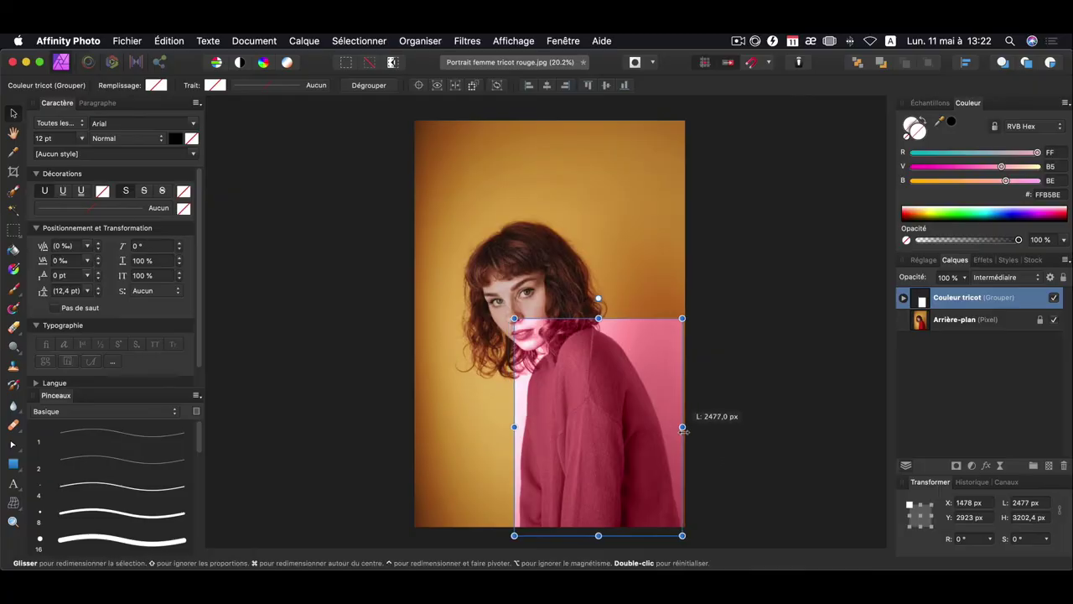
pyautogui.click(902, 298)
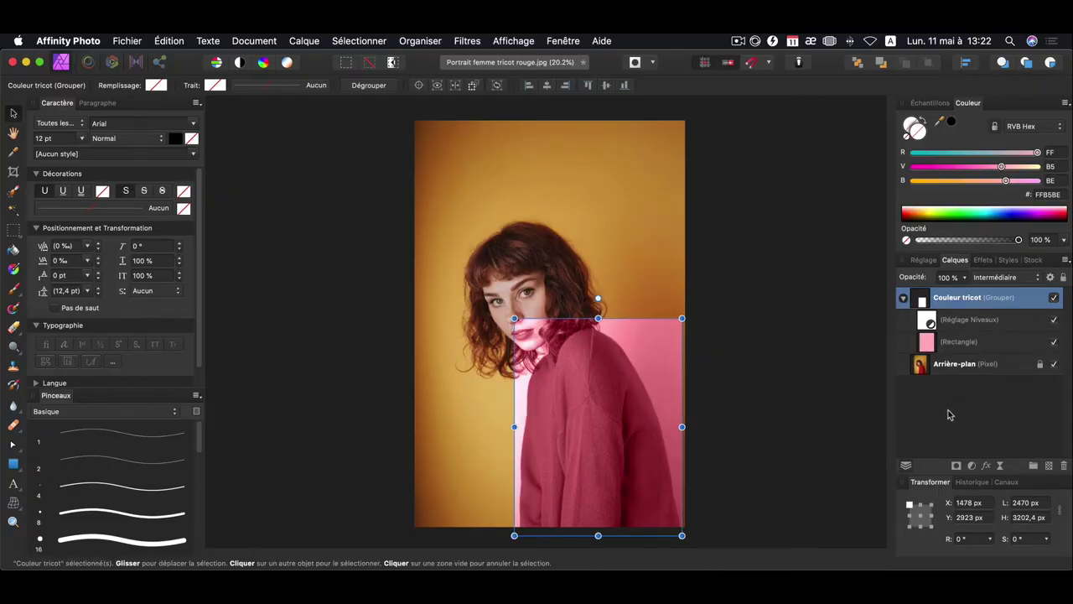
pyautogui.click(963, 344)
pyautogui.moveTo(1037, 153)
pyautogui.mouseDown()
pyautogui.moveTo(1023, 152)
pyautogui.moveTo(1025, 180)
pyautogui.moveTo(989, 166)
pyautogui.moveTo(1005, 166)
pyautogui.moveTo(988, 153)
pyautogui.mouseUp()
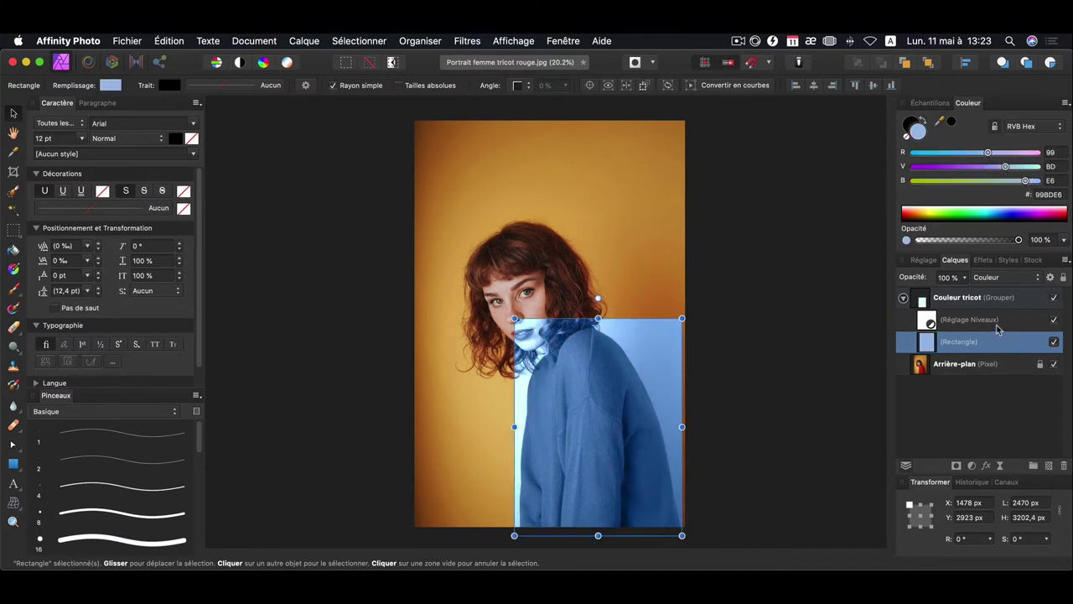
pyautogui.click(903, 298)
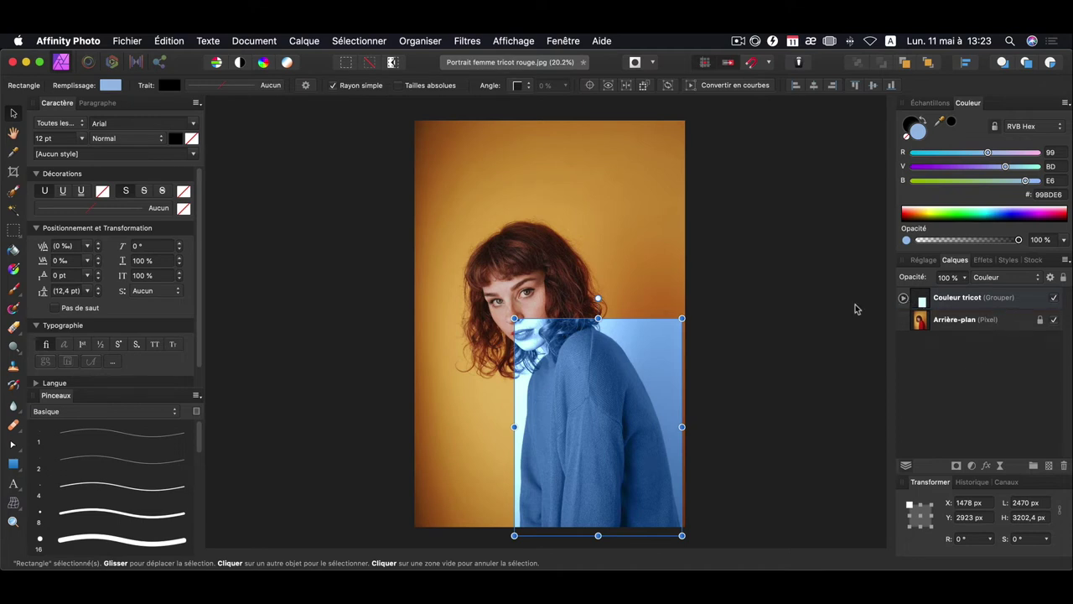
pyautogui.click(1054, 297)
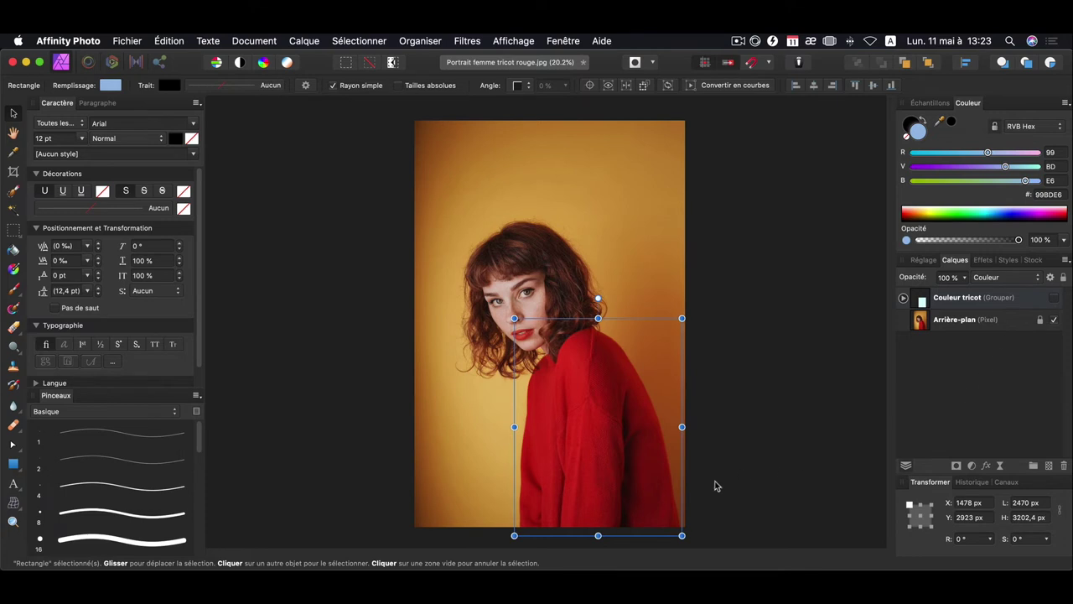
# Step: Paint a medium-width Selection Brush selection over the red sweater on the Arrière-plan layer
pyautogui.scroll(5, 945, 388)
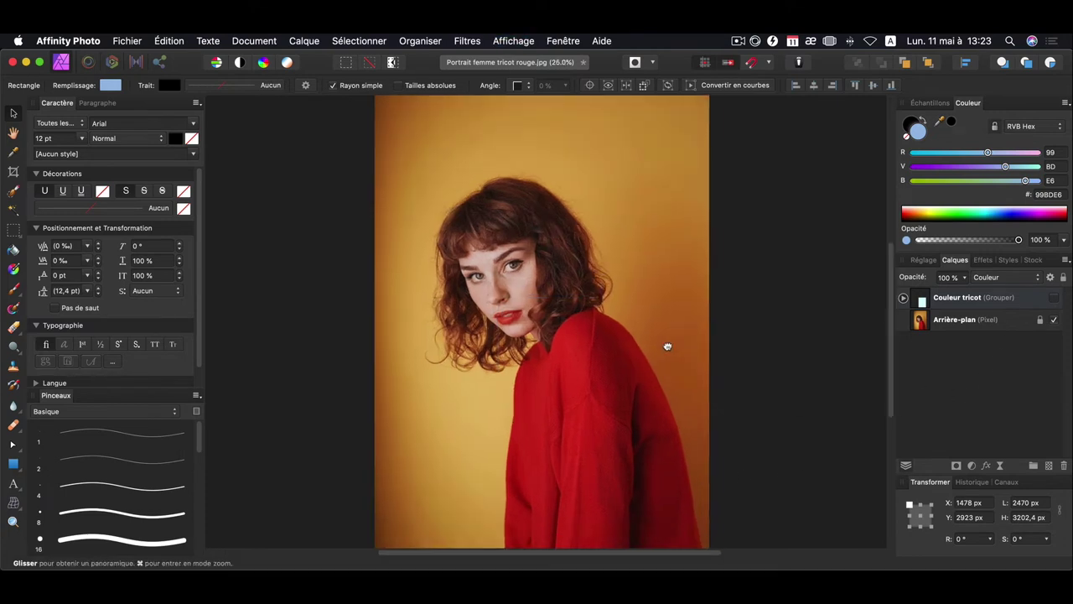
pyautogui.click(974, 321)
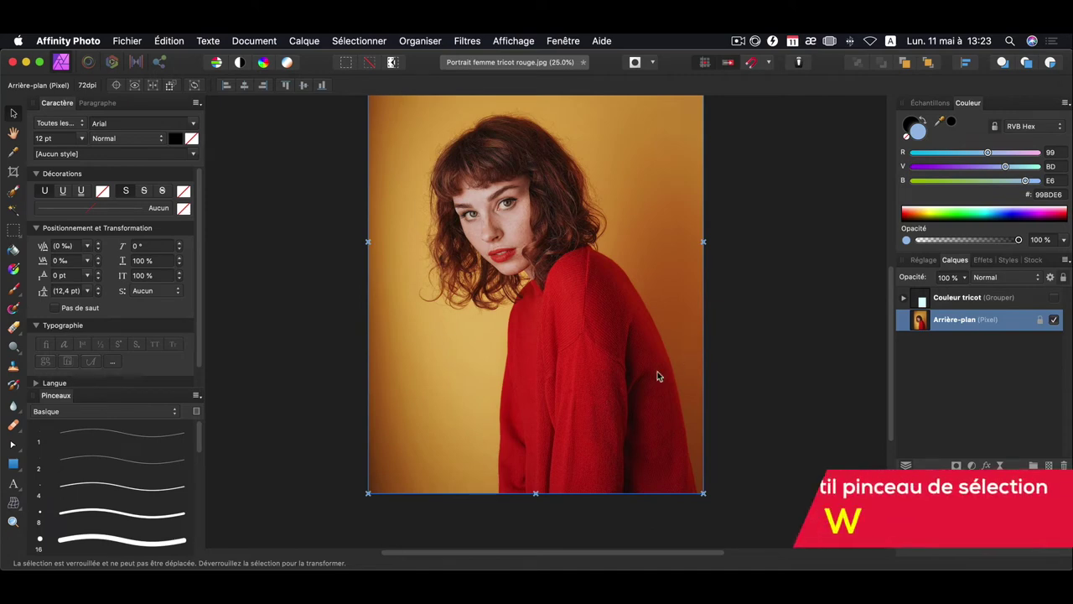
pyautogui.click(12, 191)
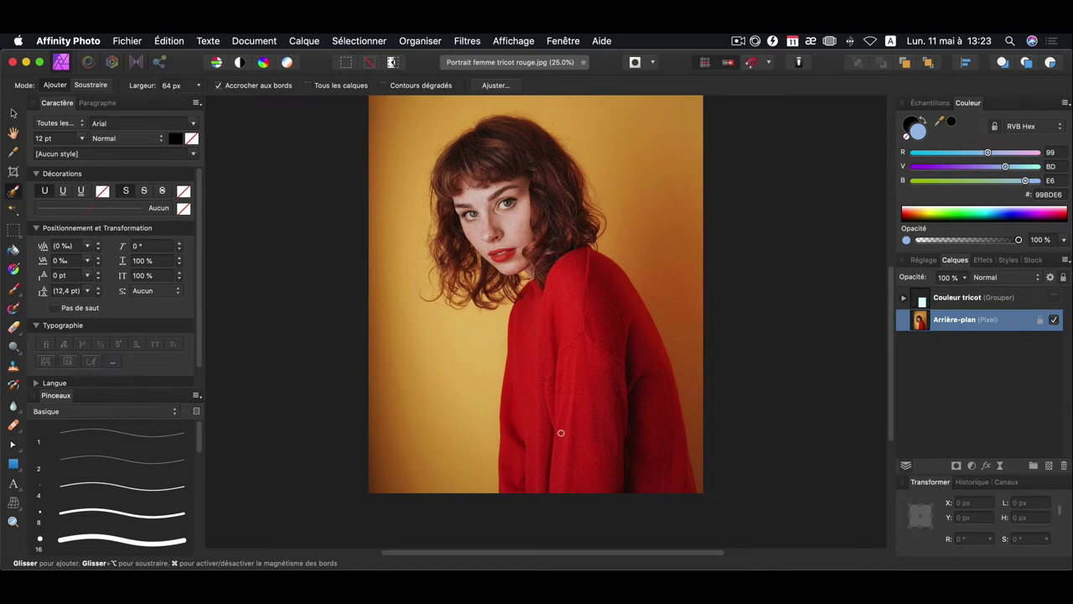
pyautogui.moveTo(560, 433); pyautogui.dragTo(567, 335)
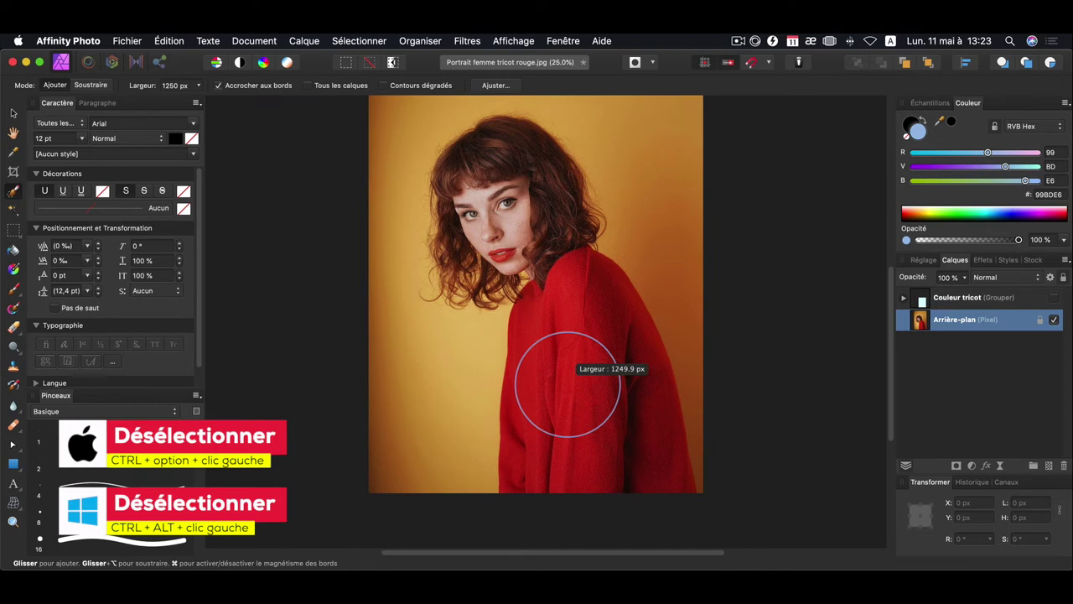
pyautogui.moveTo(567, 386); pyautogui.dragTo(560, 439)
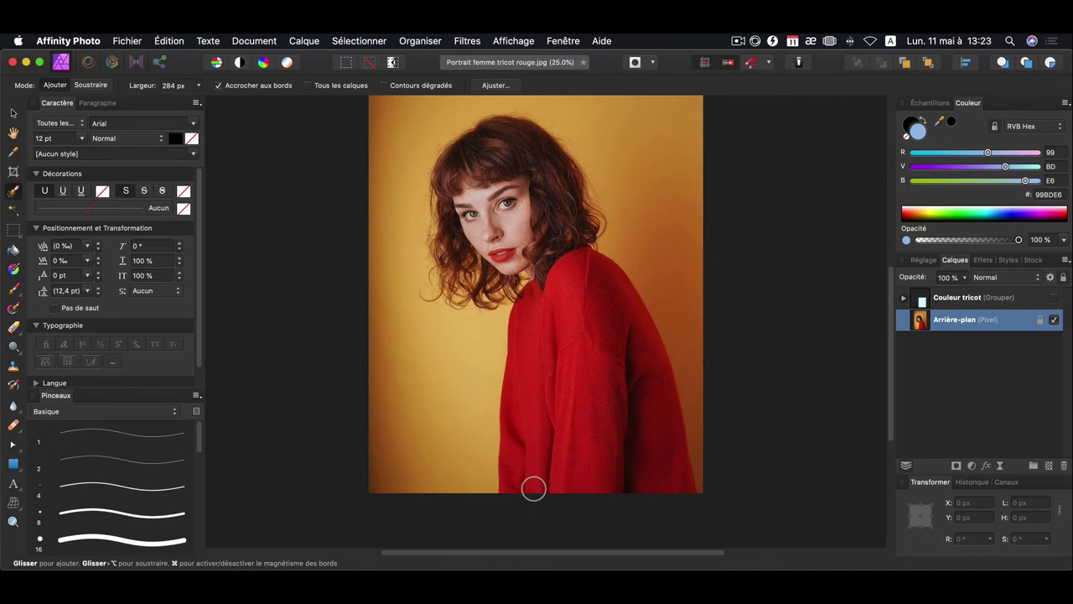
pyautogui.moveTo(534, 488); pyautogui.dragTo(654, 421)
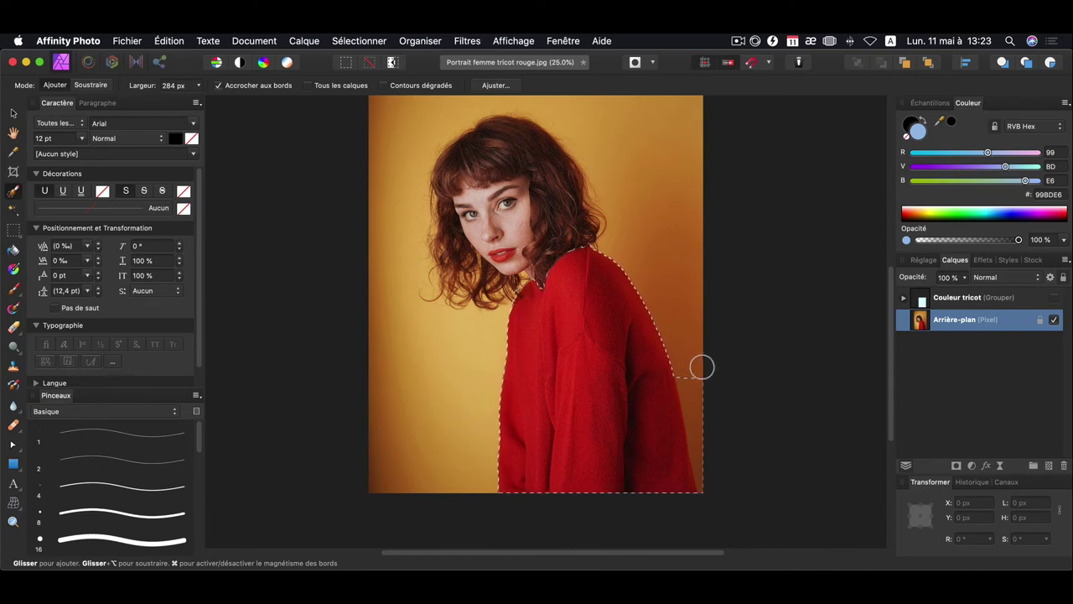
pyautogui.moveTo(701, 367)
pyautogui.mouseDown()
pyautogui.moveTo(705, 465)
pyautogui.moveTo(679, 495)
pyautogui.mouseUp()
pyautogui.scroll(3, 692, 467)
# Step: Zoom in on the sweater's shoulder edge and shrink the selection brush to 32 px
pyautogui.moveTo(692, 467); pyautogui.dragTo(472, 262)
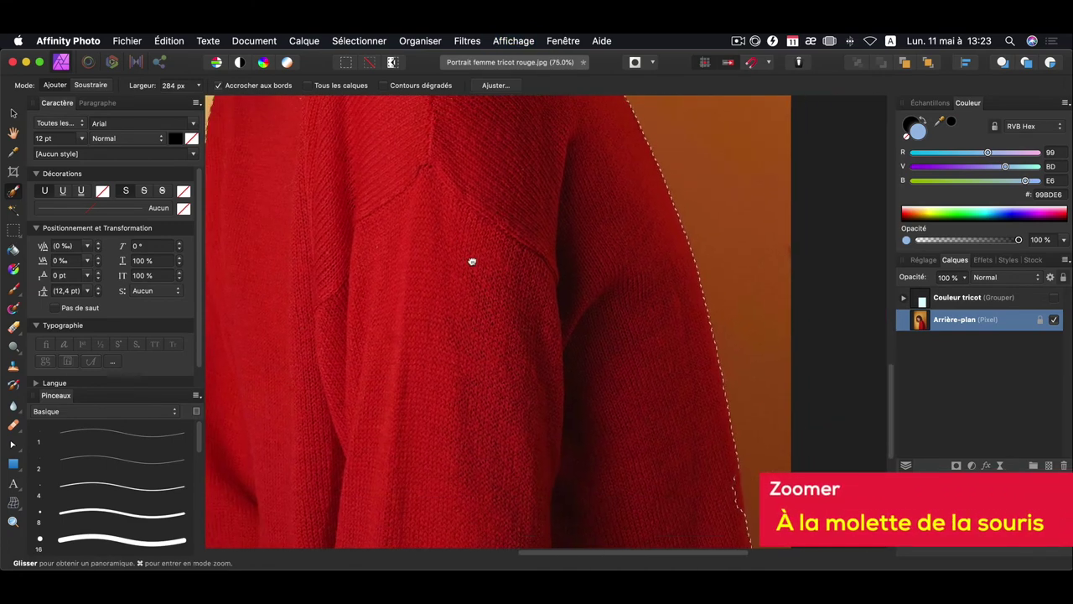
pyautogui.moveTo(646, 424); pyautogui.dragTo(589, 306)
pyautogui.press('[')
pyautogui.press('[')
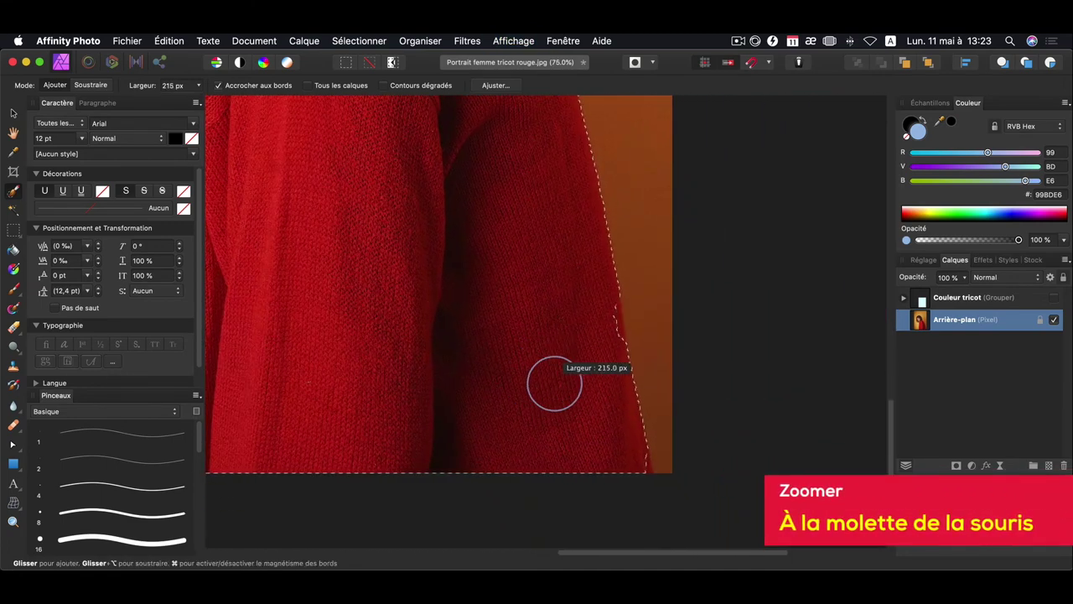
pyautogui.press('[')
pyautogui.press('[')
pyautogui.press('[')
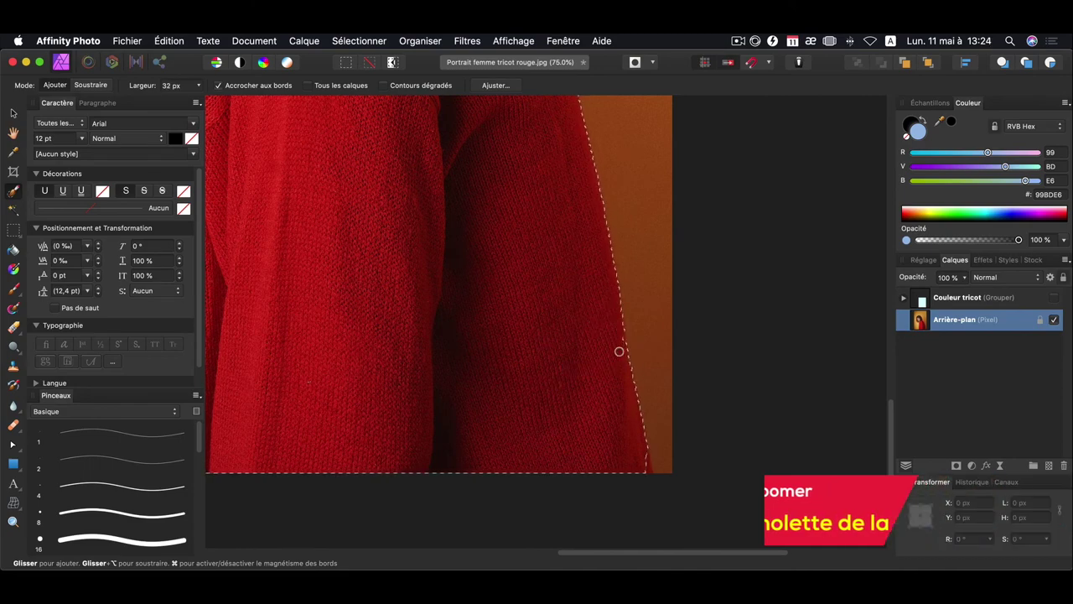
pyautogui.moveTo(566, 373); pyautogui.dragTo(588, 395)
pyautogui.scroll(3, 645, 322)
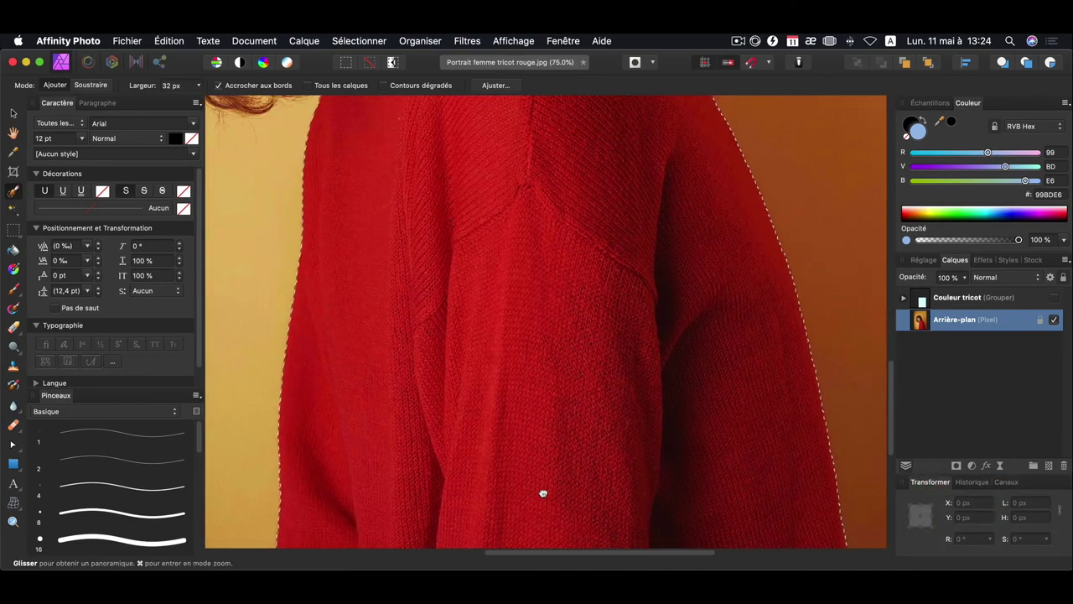
pyautogui.scroll(3, 544, 494)
pyautogui.scroll(3, 577, 340)
pyautogui.scroll(3, 488, 445)
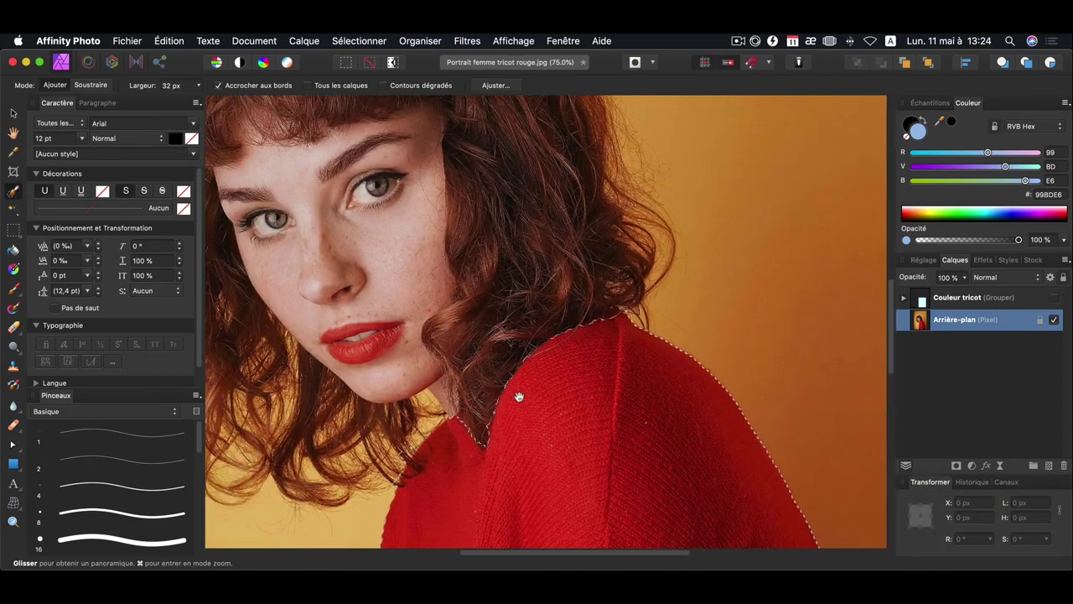
pyautogui.scroll(-2, 522, 395)
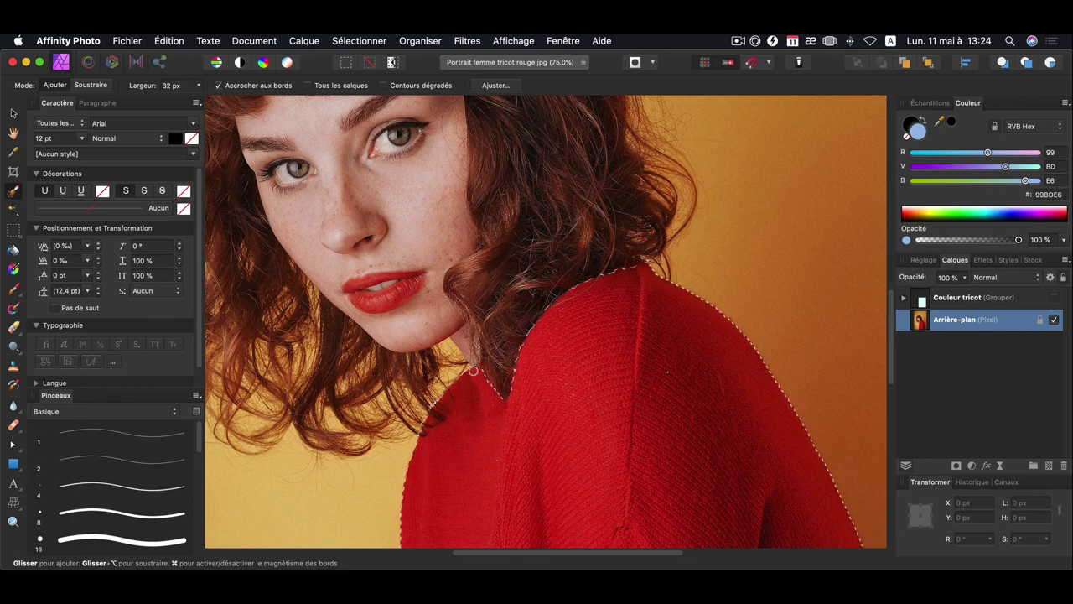
pyautogui.scroll(2, 635, 343)
pyautogui.hscroll(1, 634, 343)
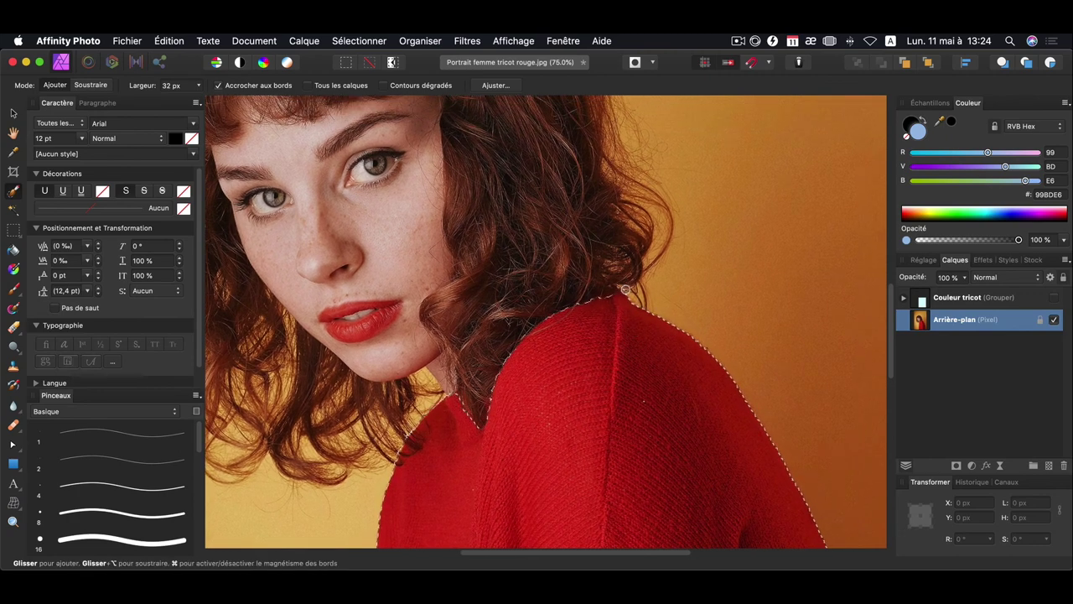
# Step: Tidy the selection edge at the shoulder top, reduce the brush to 16 px, and zoom out
pyautogui.moveTo(625, 289); pyautogui.dragTo(613, 298)
pyautogui.scroll(-3, 439, 307)
pyautogui.hscroll(1, 439, 307)
pyautogui.press('[')
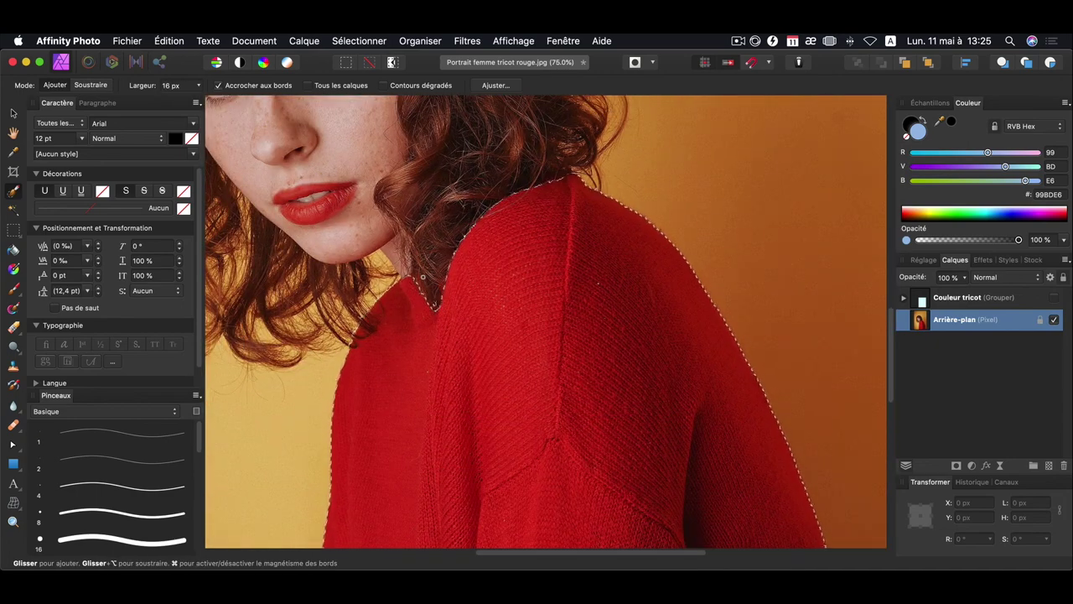
pyautogui.press('z')
pyautogui.press('super+0')
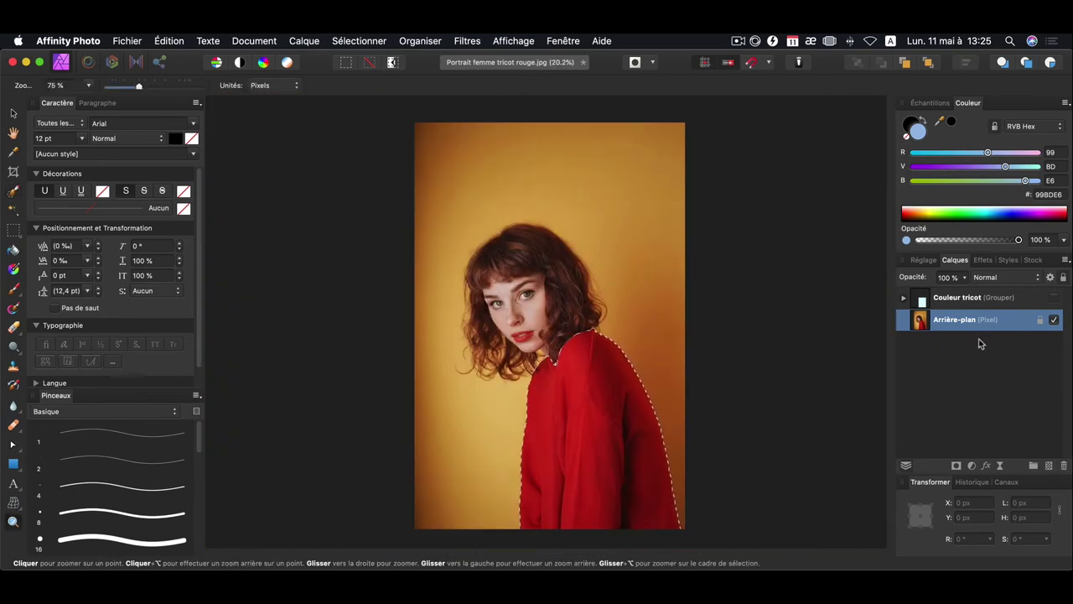
# Step: Unhide the Couleur tricot group and mask it to the sweater selection so only the sweater turns blue
pyautogui.click(1054, 297)
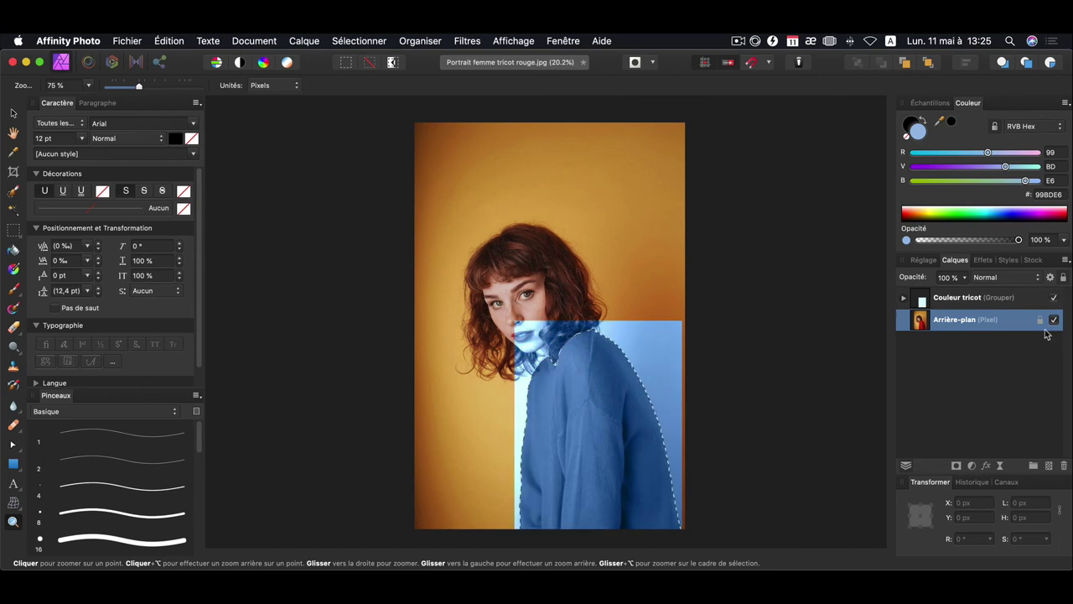
pyautogui.click(1006, 299)
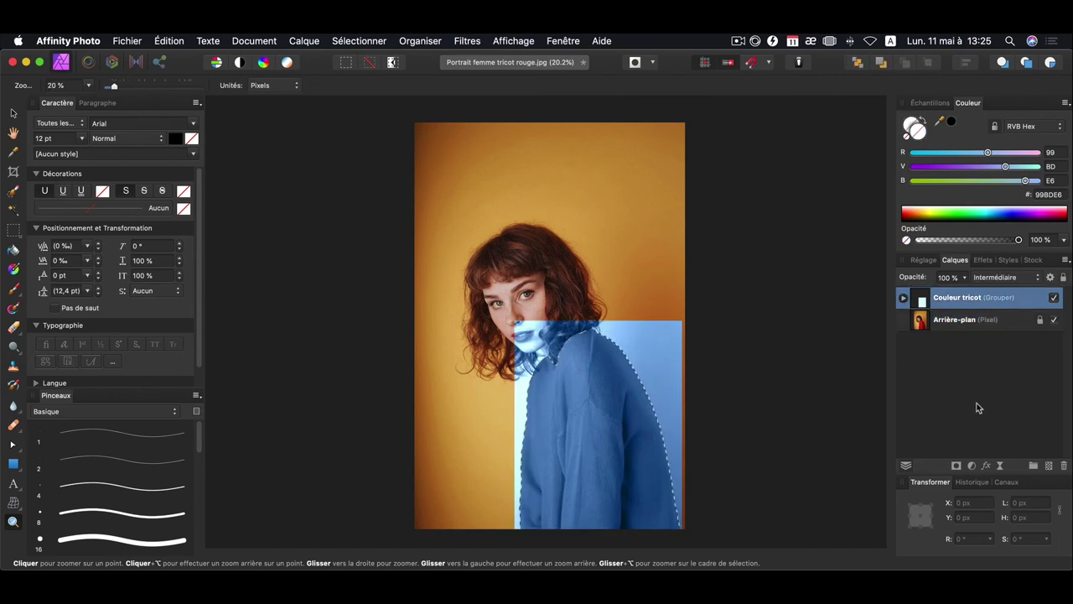
pyautogui.click(956, 466)
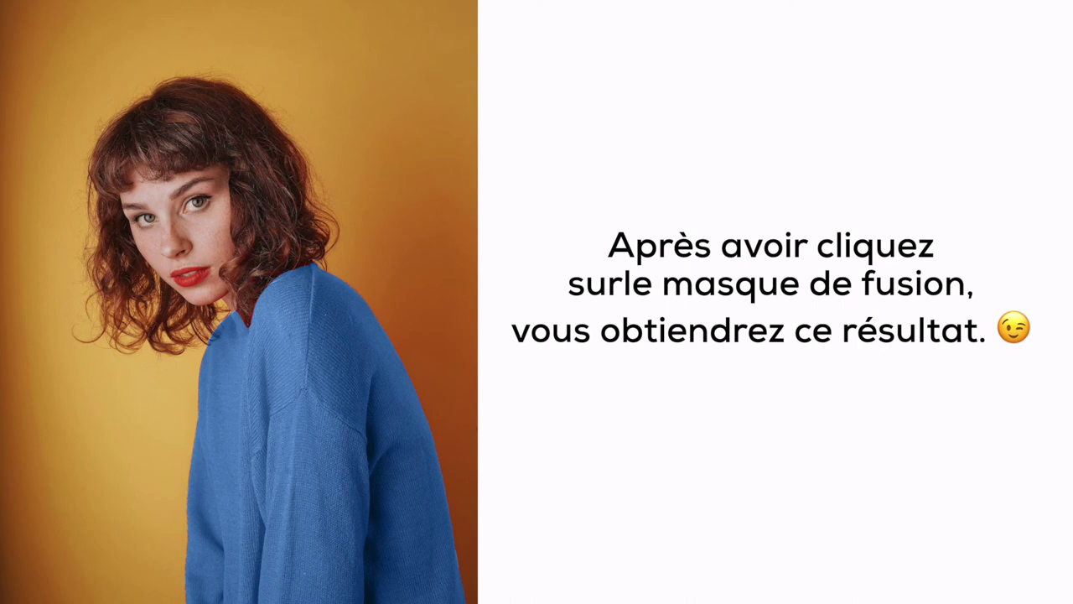